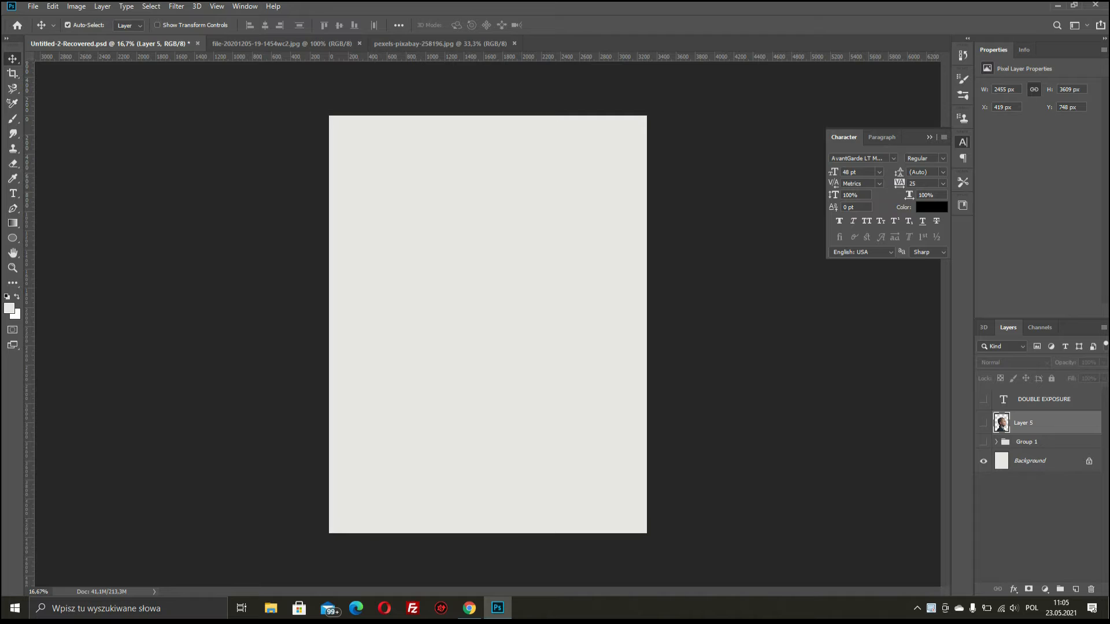
- Turn on Layer 5 so the man's side-profile portrait appears on the canvas
click(983, 422)
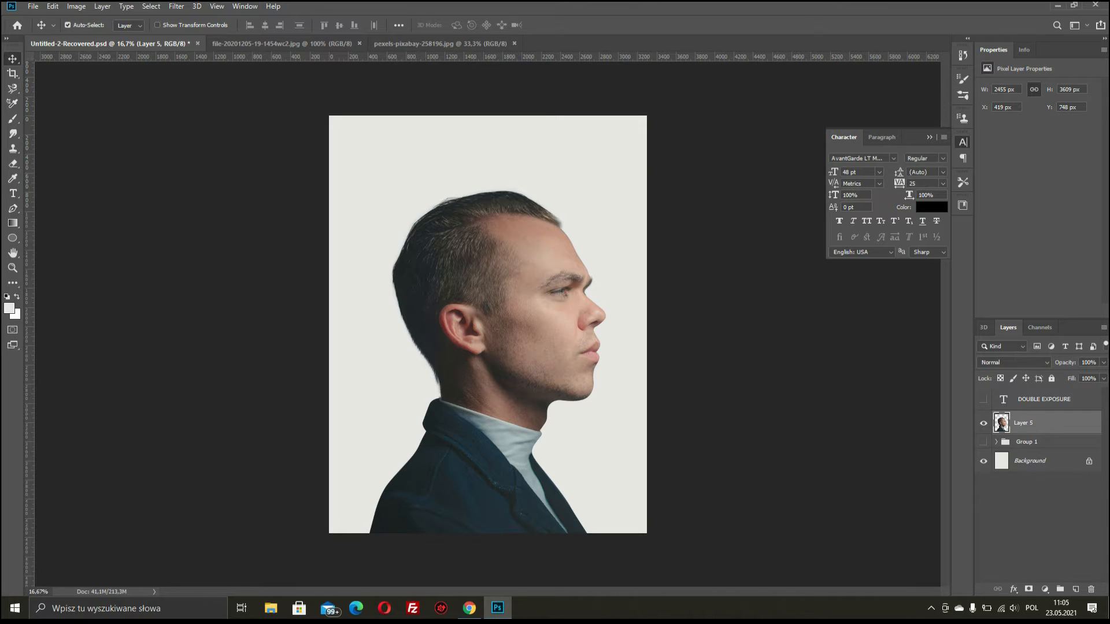
- Select the entire pexels-pixabay-258196 canal photo and go back to Untitled-2-Recovered.psd
click(439, 43)
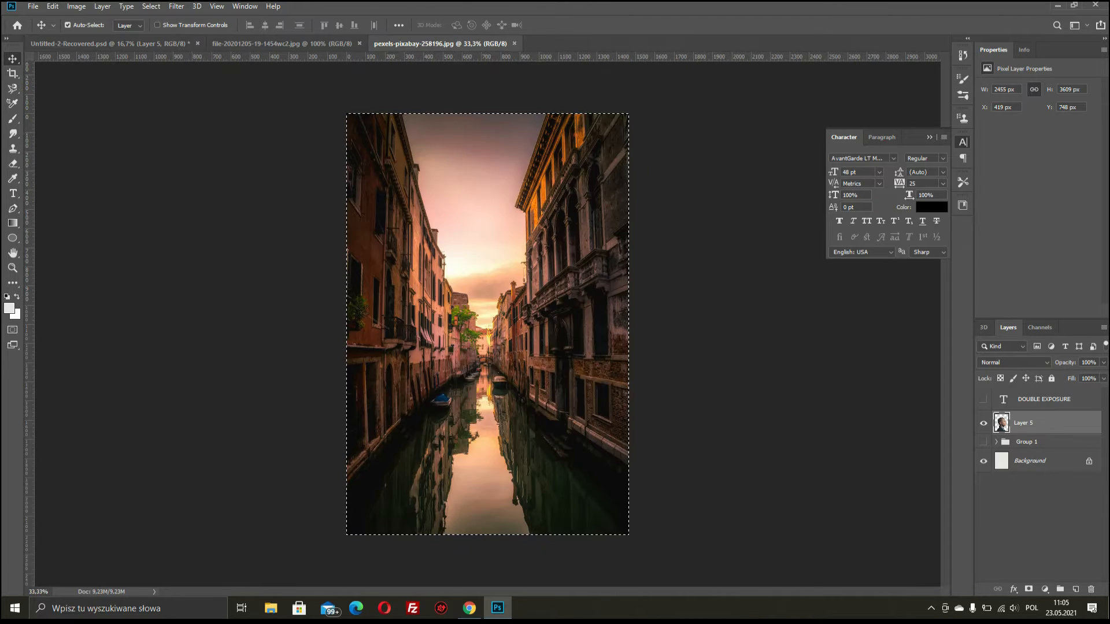
key(ctrl+d)
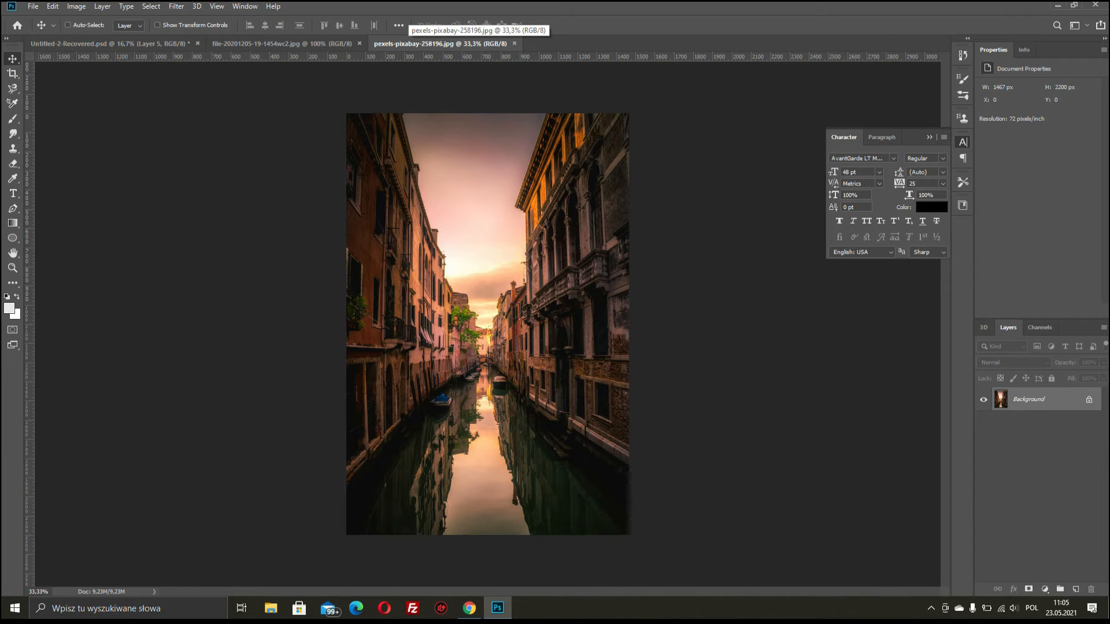
key(ctrl)
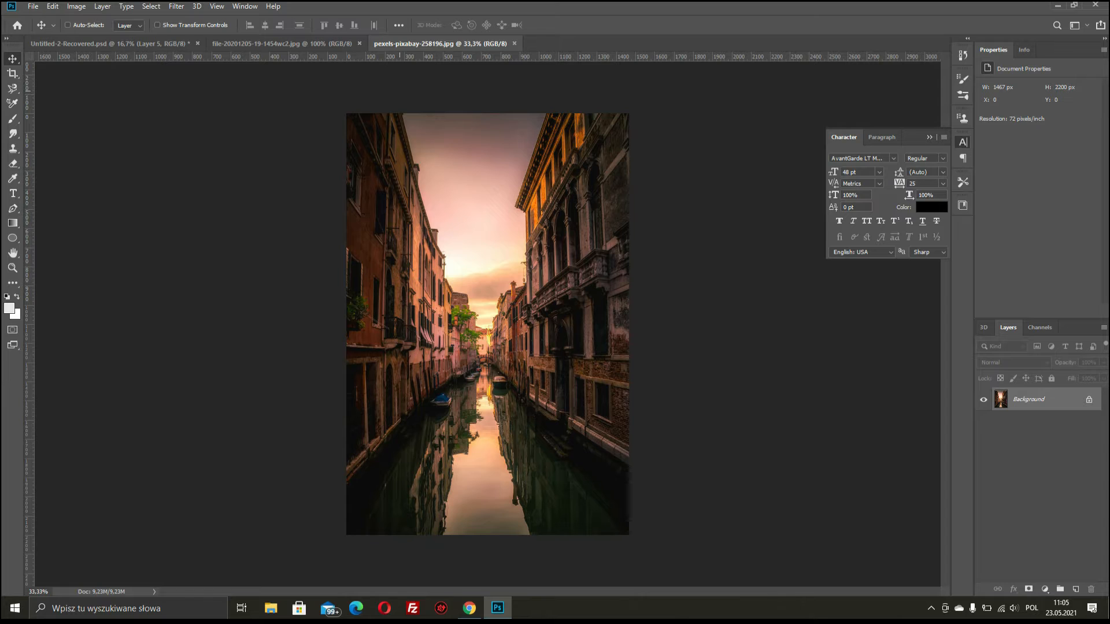
key(ctrl+a)
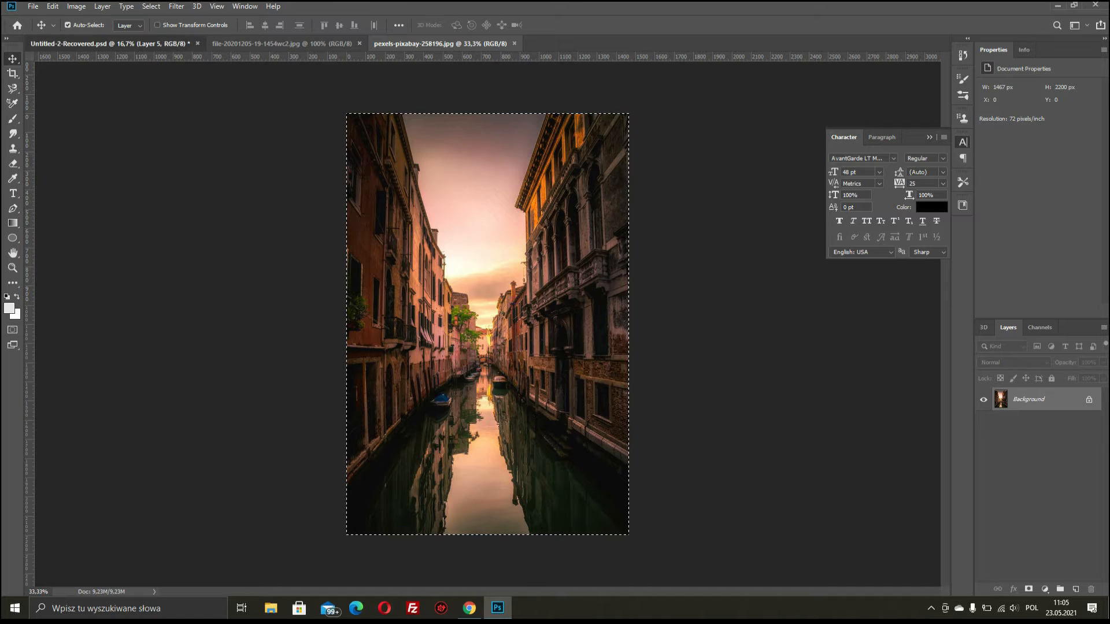
key(ctrl+Tab)
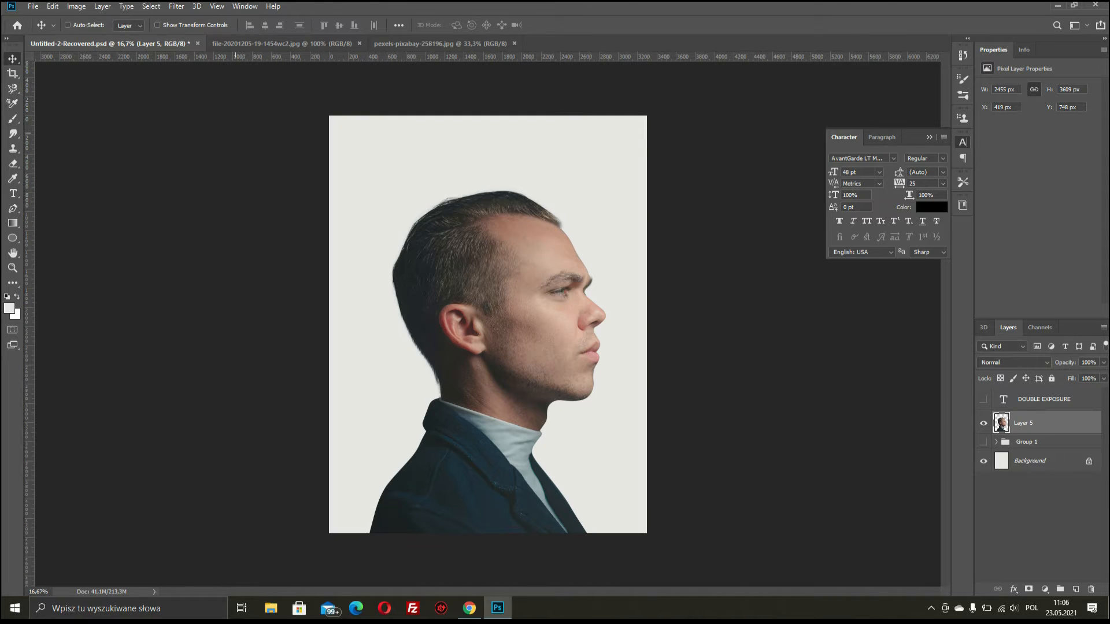
- Paste the canal photo into the poster as Layer 6 at 51% opacity
key(ctrl+v)
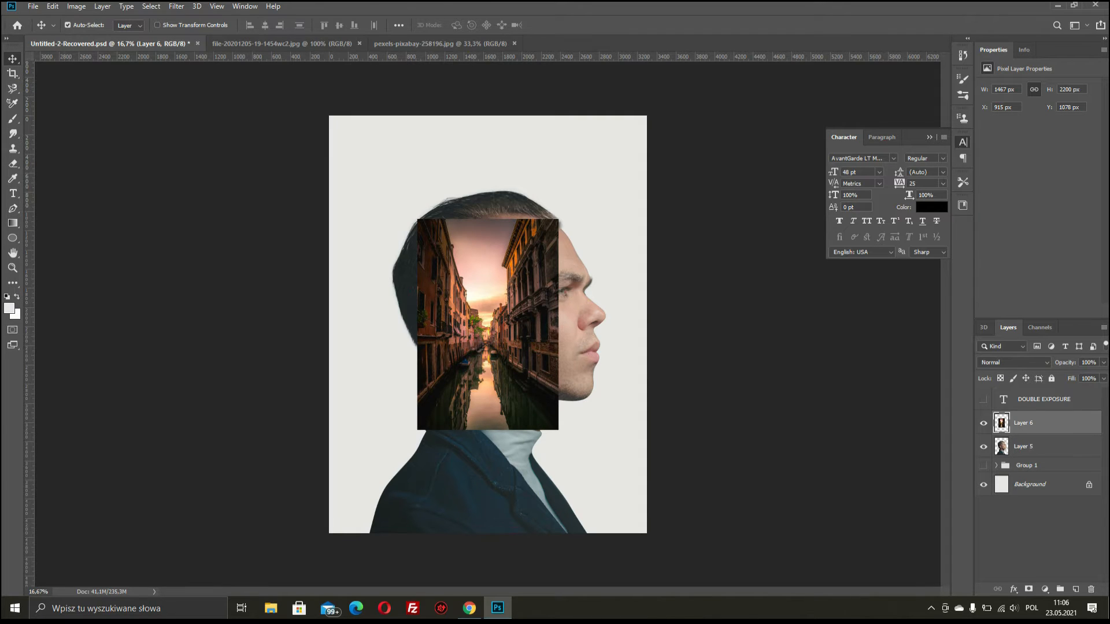
click(1103, 363)
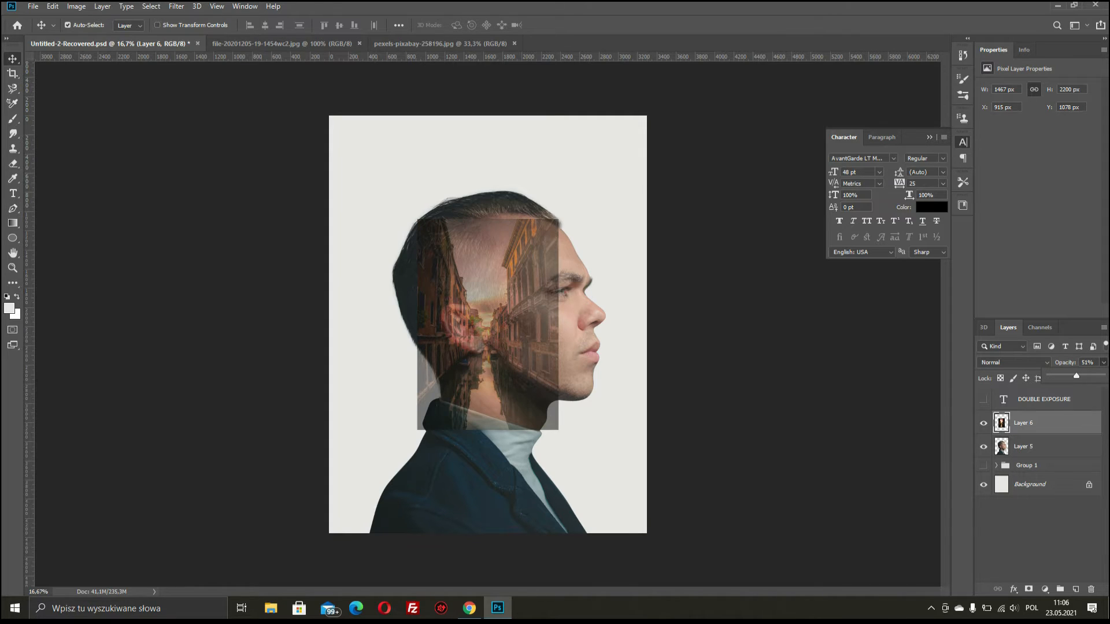
key(ctrl+t)
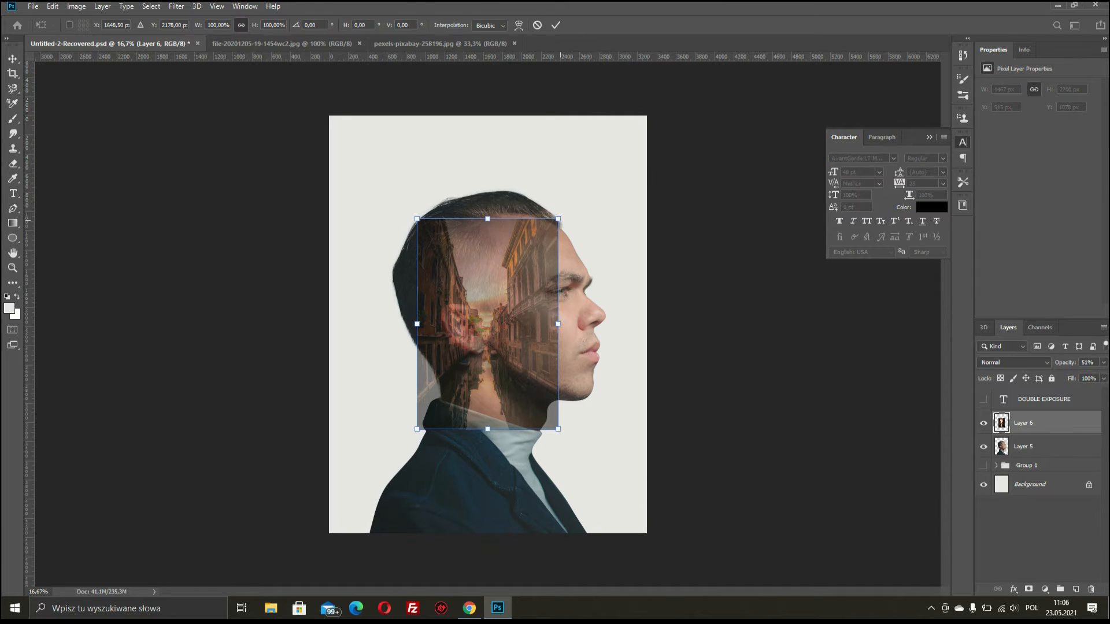
- Scale Layer 6 up from its centre and nudge it left and up over the portrait
key(alt+shift)
drag(558, 219, 613, 155)
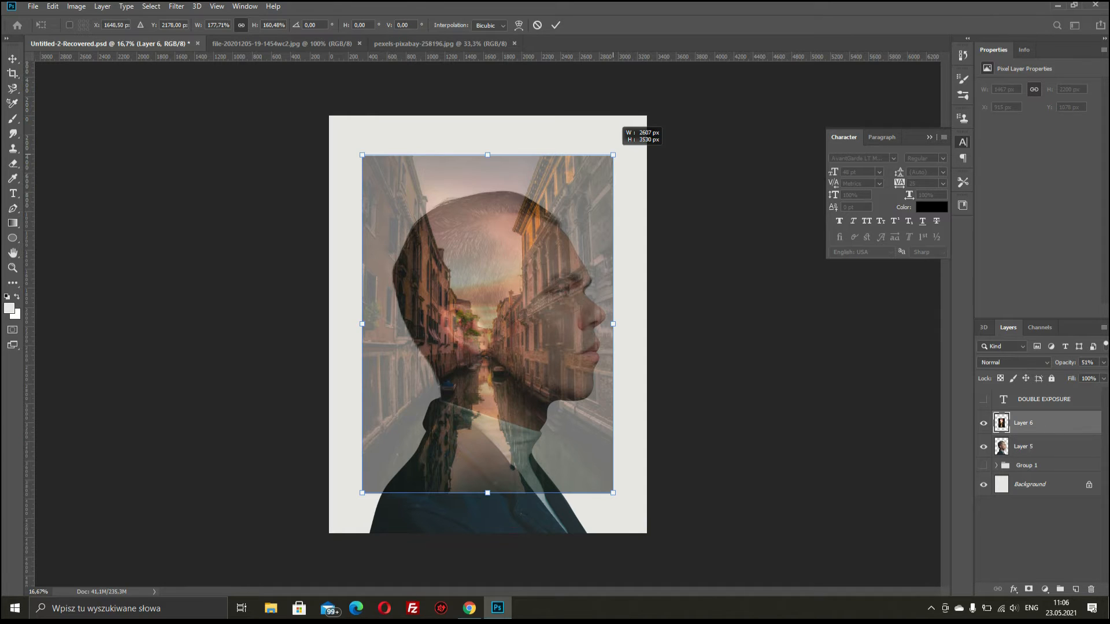
drag(613, 155, 613, 155)
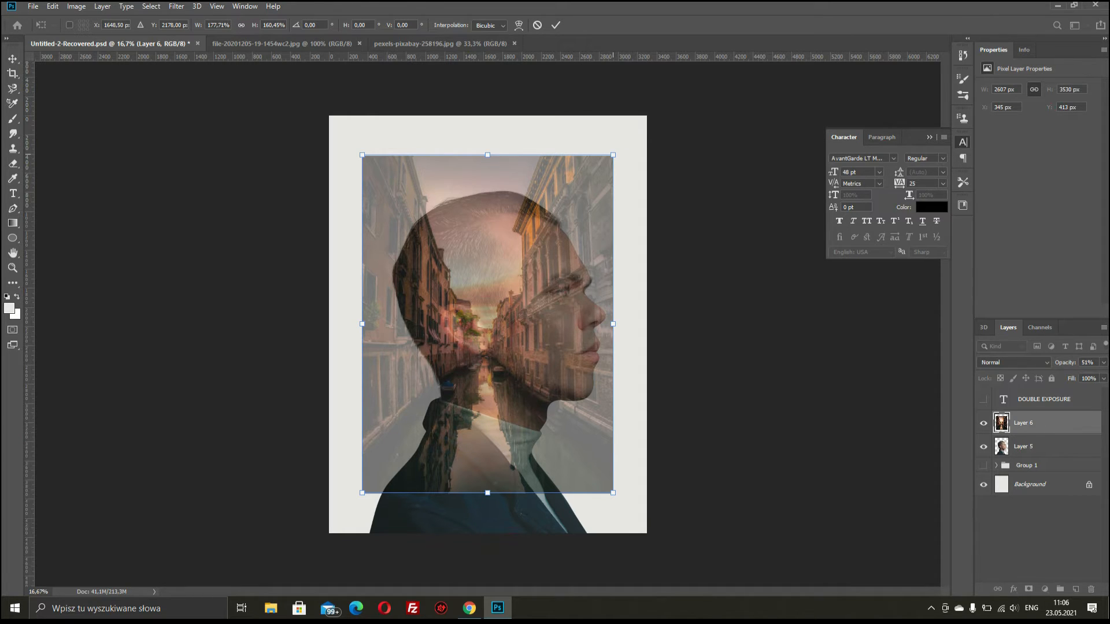
drag(551, 220, 544, 215)
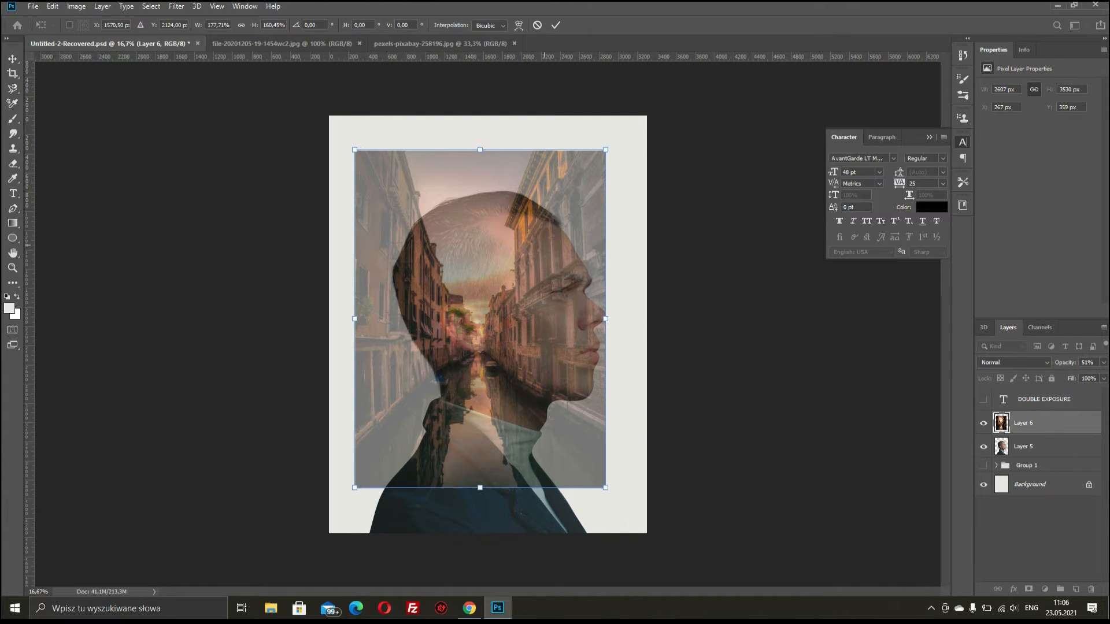
key(Return)
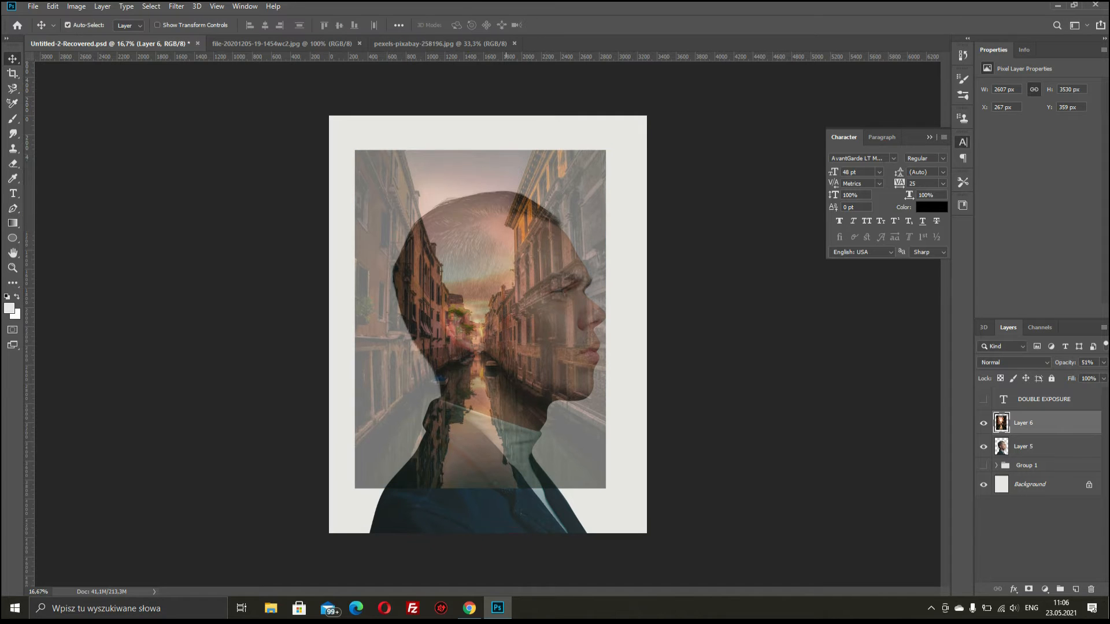
key(ctrl)
- Load Layer 5's silhouette as a selection and turn it into a mask on Layer 6
ctrl+click(1002, 447)
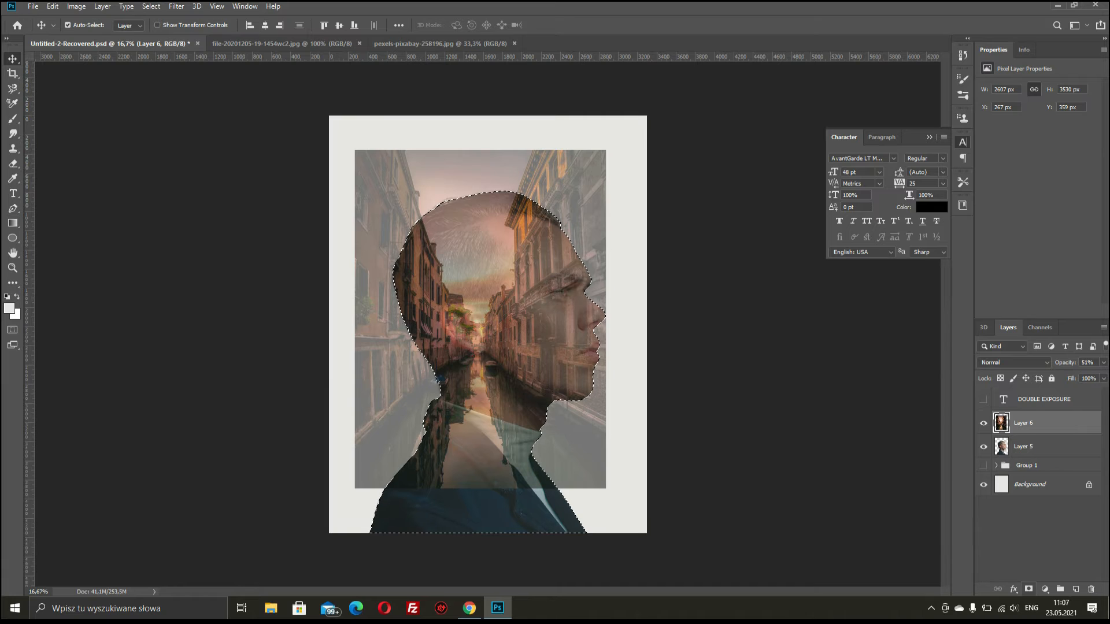
click(1028, 589)
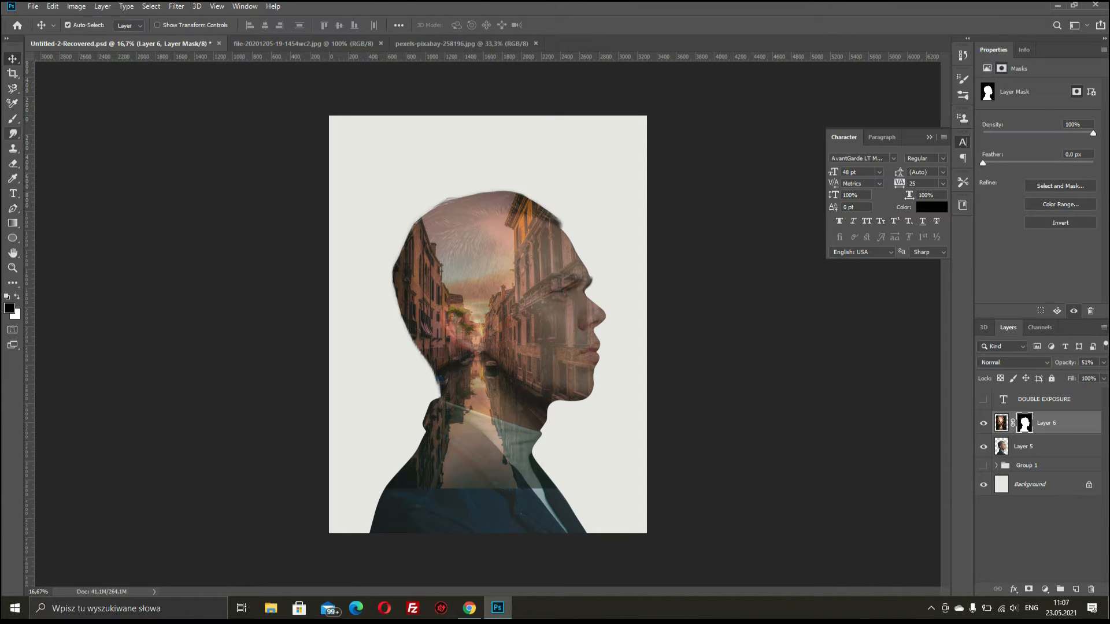
click(13, 119)
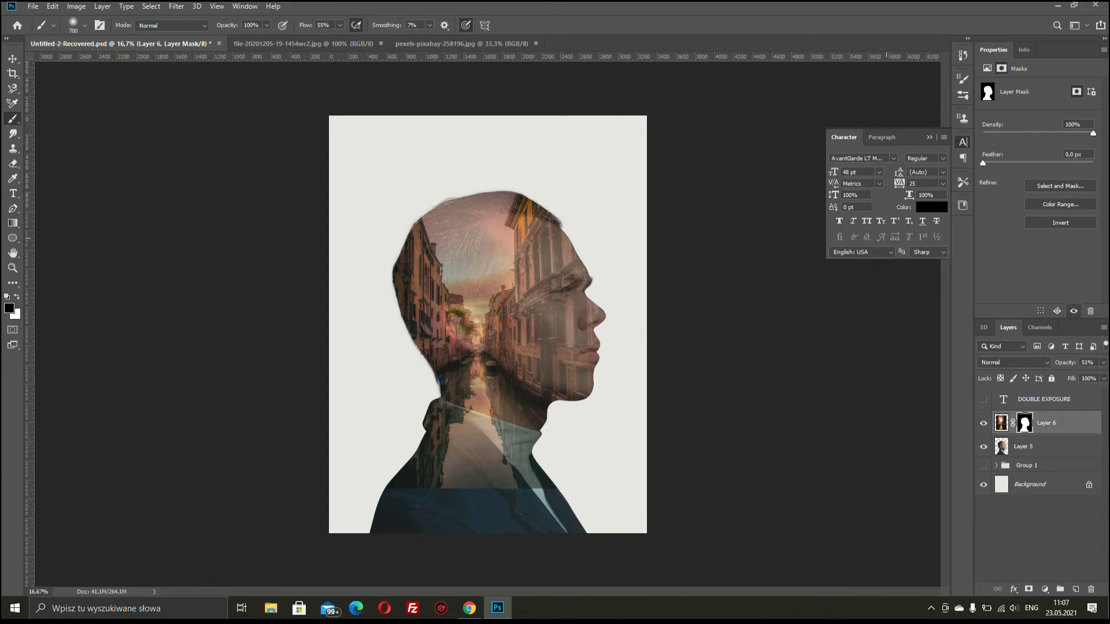
- Raise Layer 6 to 100% opacity and mask out the hair, left shoulder and face profile
click(1104, 363)
drag(1076, 375, 1102, 376)
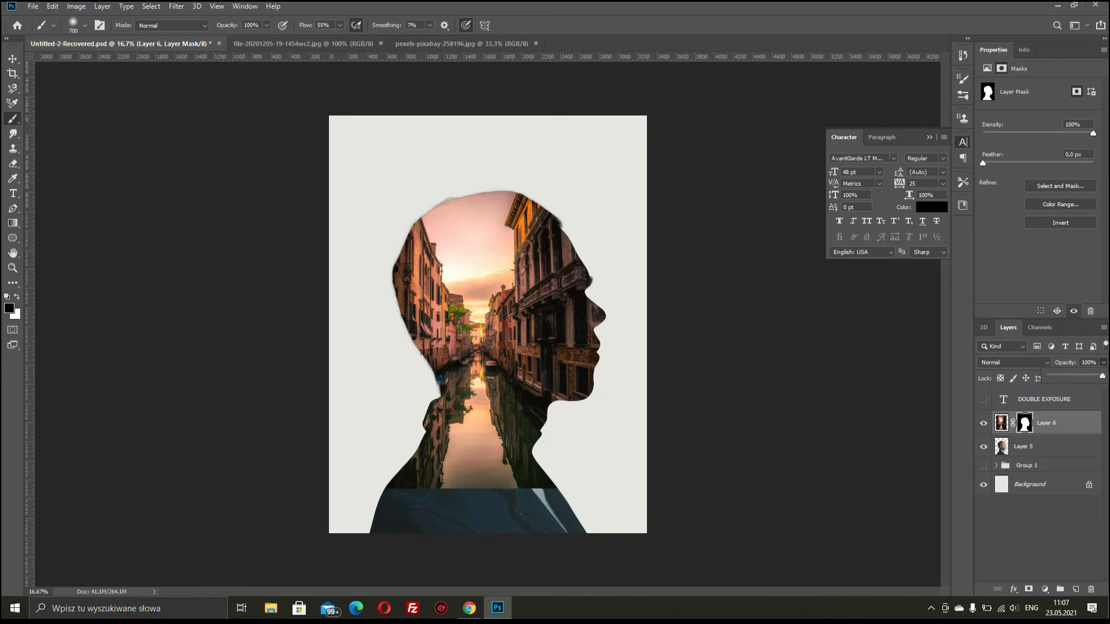
mouse_move(445, 214)
mouse_down()
mouse_move(470, 260)
mouse_move(458, 209)
mouse_move(490, 205)
mouse_move(478, 283)
mouse_move(487, 237)
mouse_move(447, 229)
mouse_up()
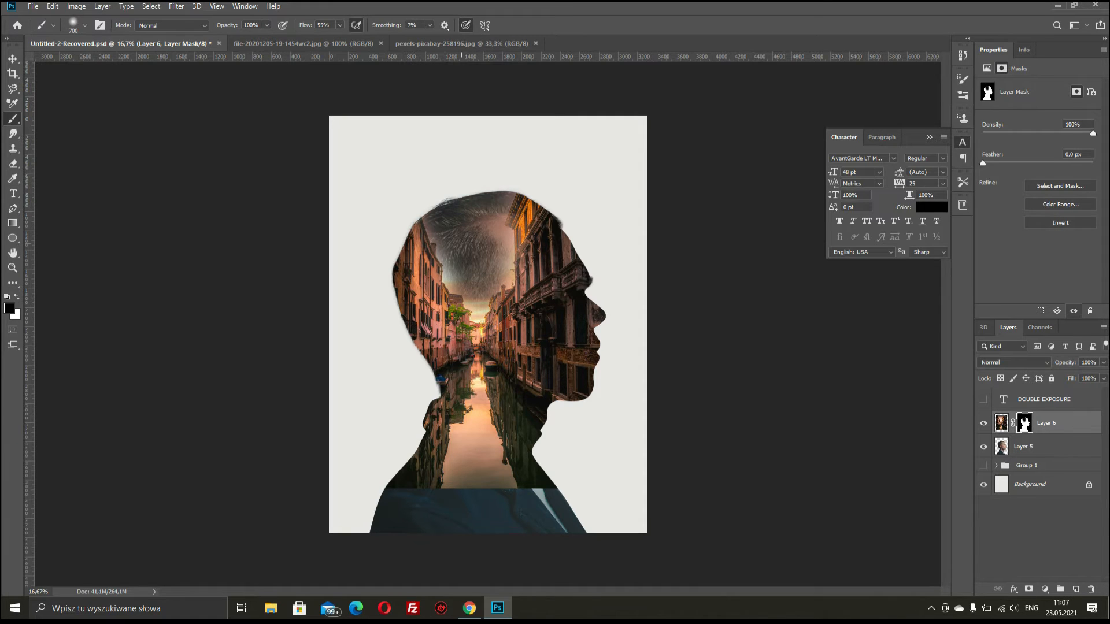
mouse_move(394, 498)
mouse_down()
mouse_move(425, 486)
mouse_move(546, 495)
mouse_move(400, 489)
mouse_up()
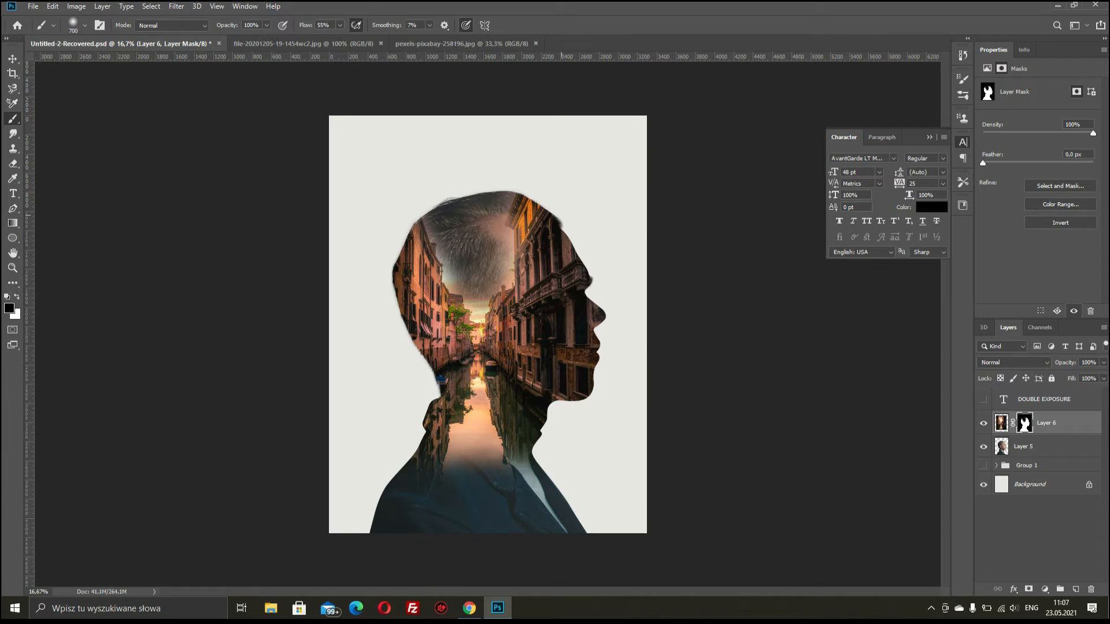
mouse_move(587, 267)
mouse_down()
mouse_move(581, 289)
mouse_move(597, 298)
mouse_move(575, 384)
mouse_move(535, 442)
mouse_up()
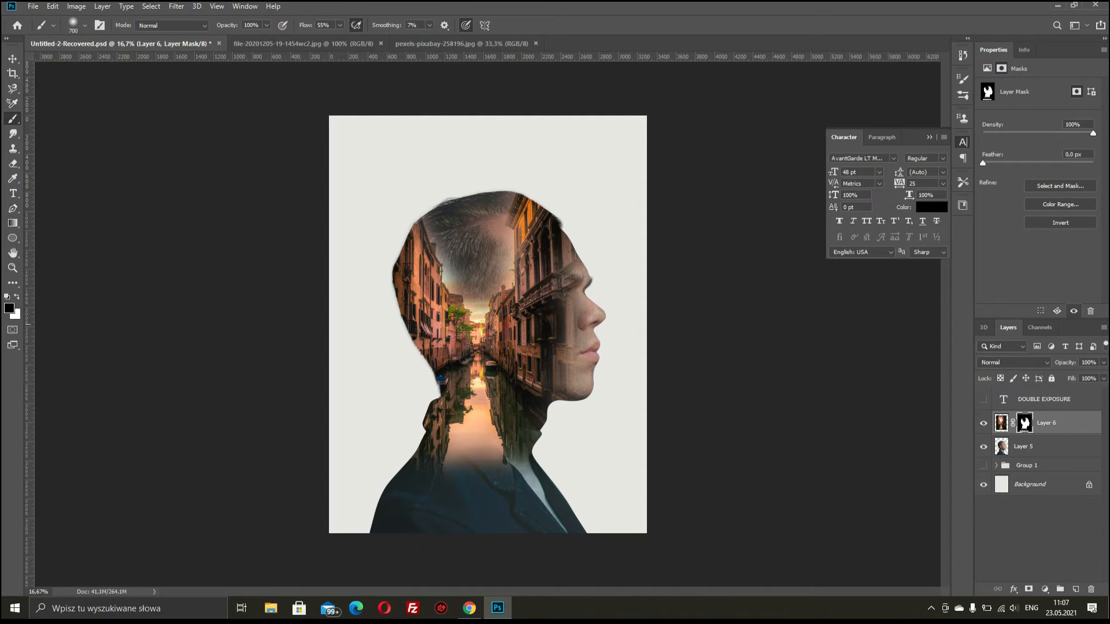
- Paint the mask to reveal the temple, eye, brow and forehead
click(557, 301)
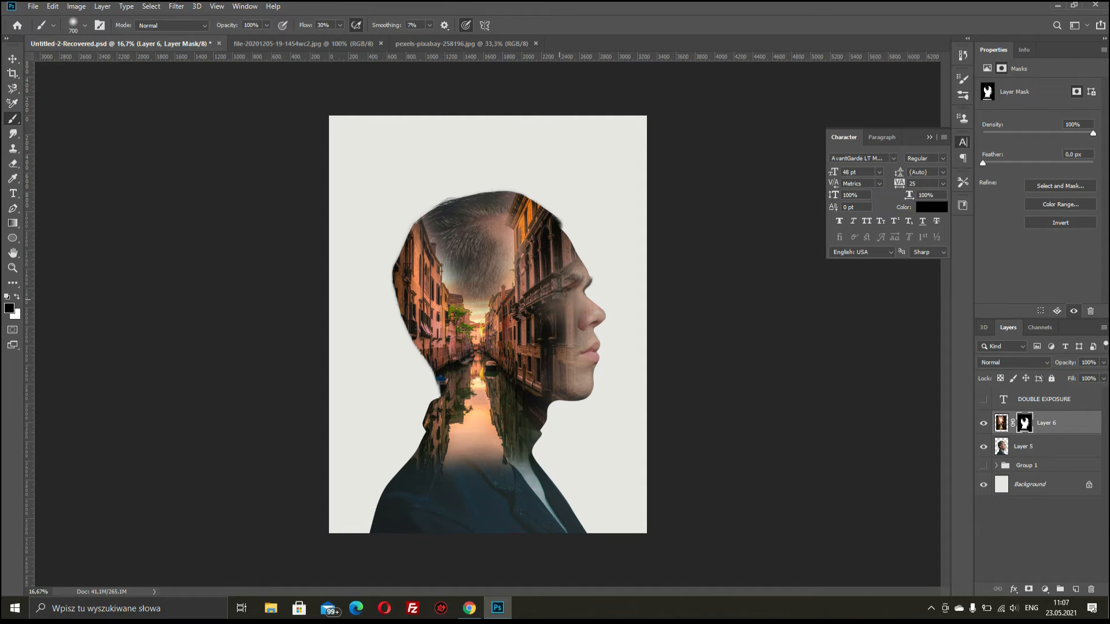
click(567, 292)
click(562, 283)
click(559, 307)
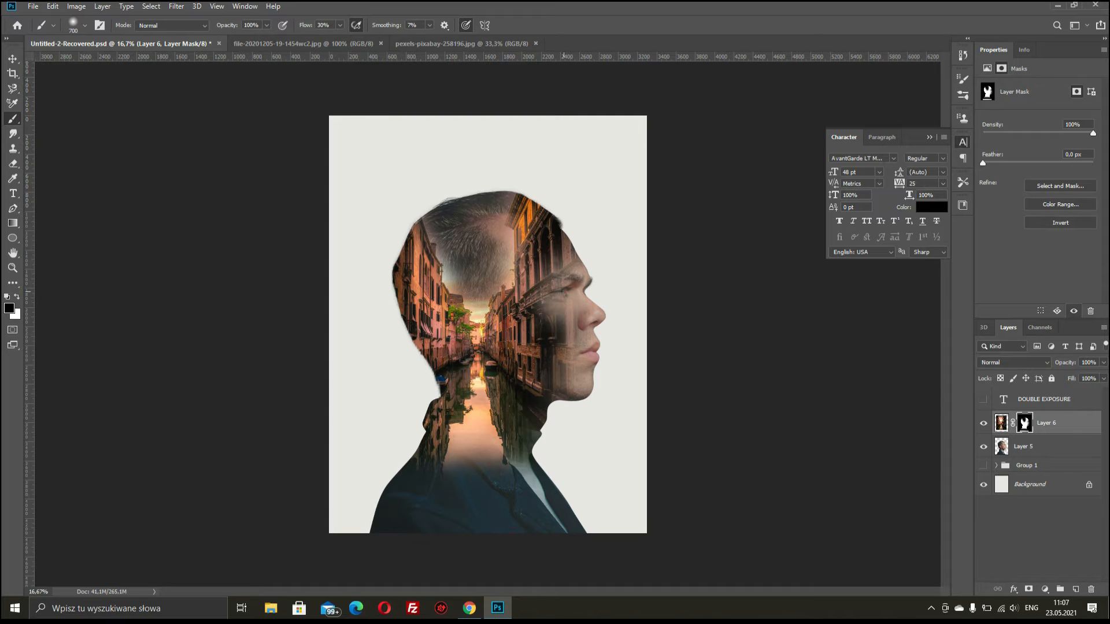
click(565, 287)
click(556, 269)
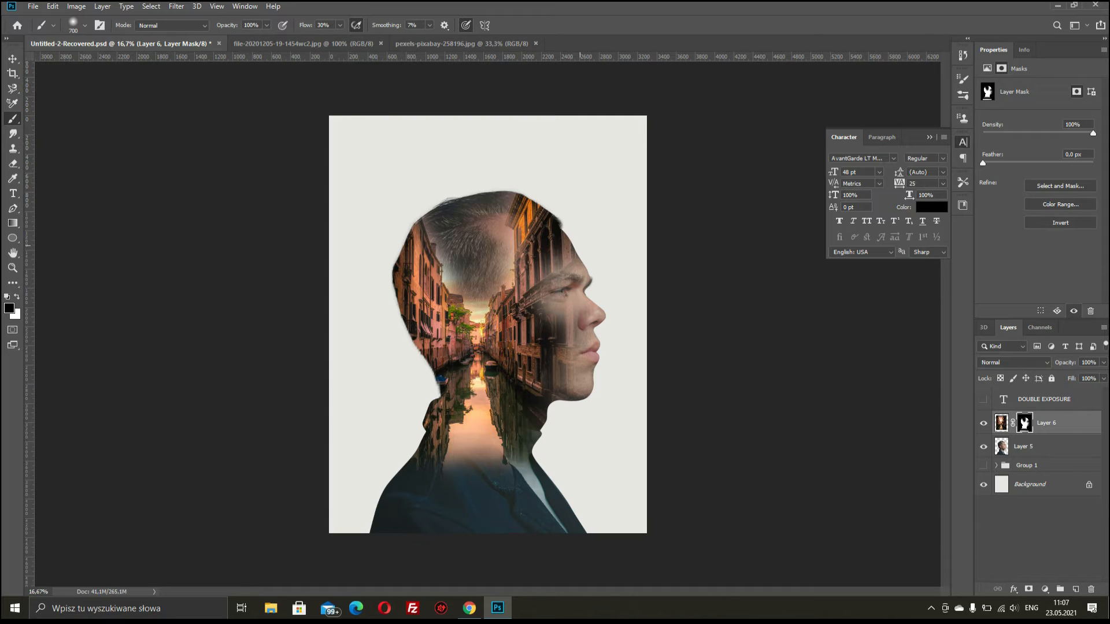
click(566, 248)
- Reveal the cheek, jawline and hair at the back of the head
click(558, 343)
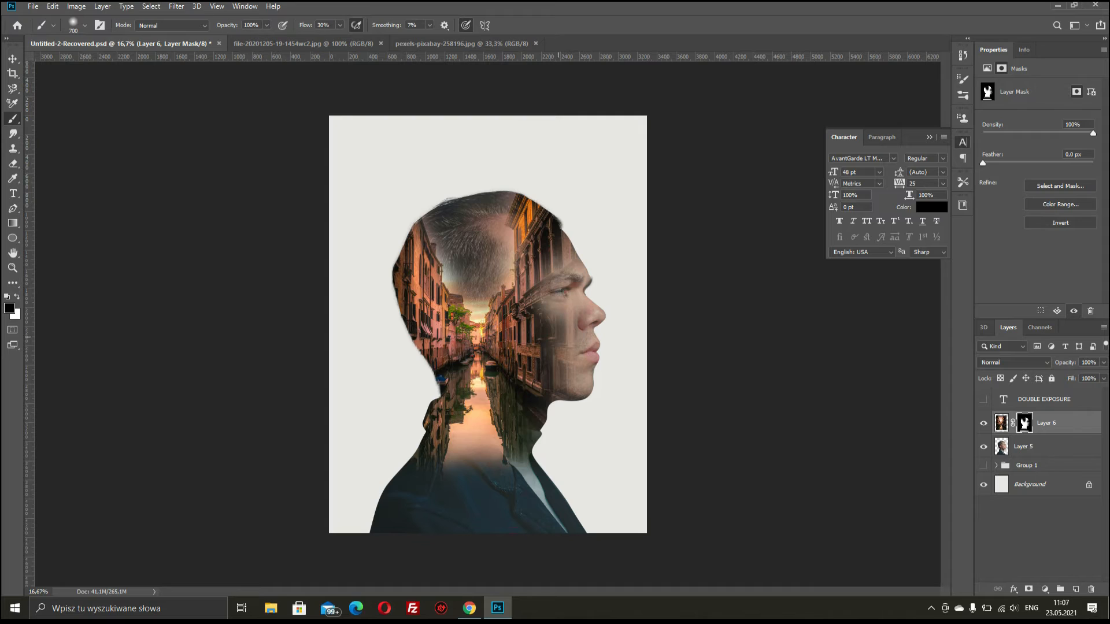
click(556, 345)
click(561, 327)
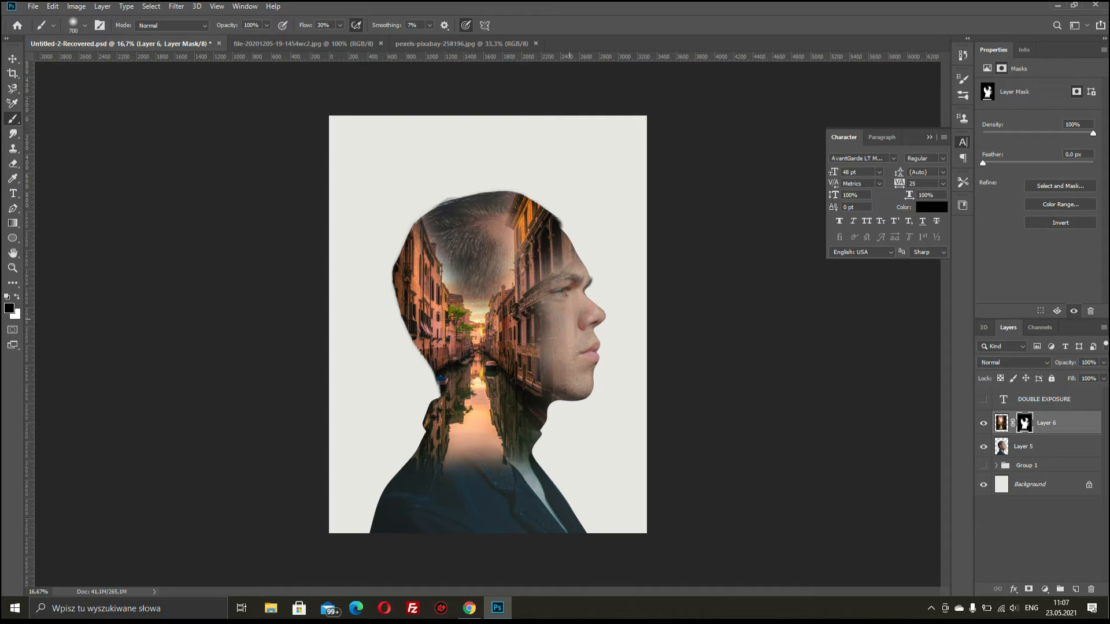
click(562, 317)
click(542, 361)
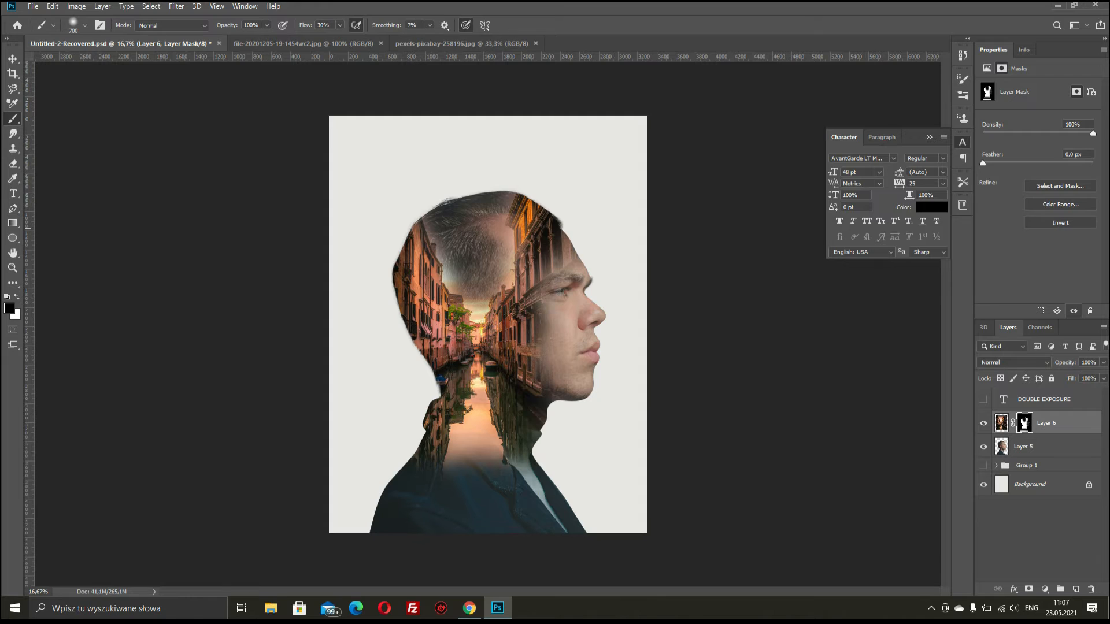
drag(431, 229, 459, 274)
drag(507, 224, 511, 241)
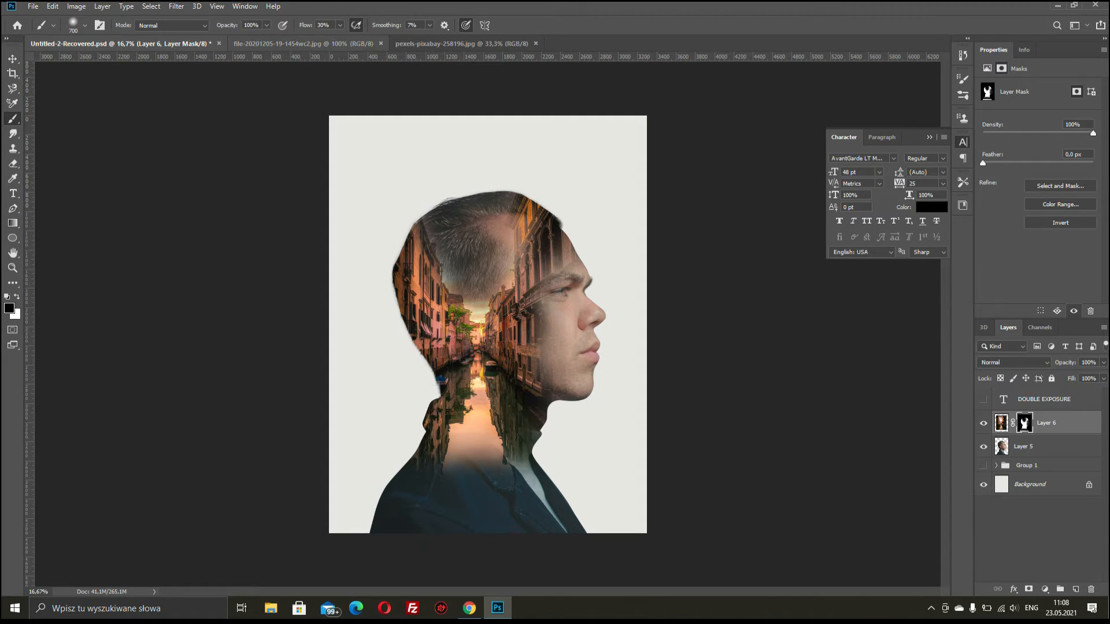
click(304, 43)
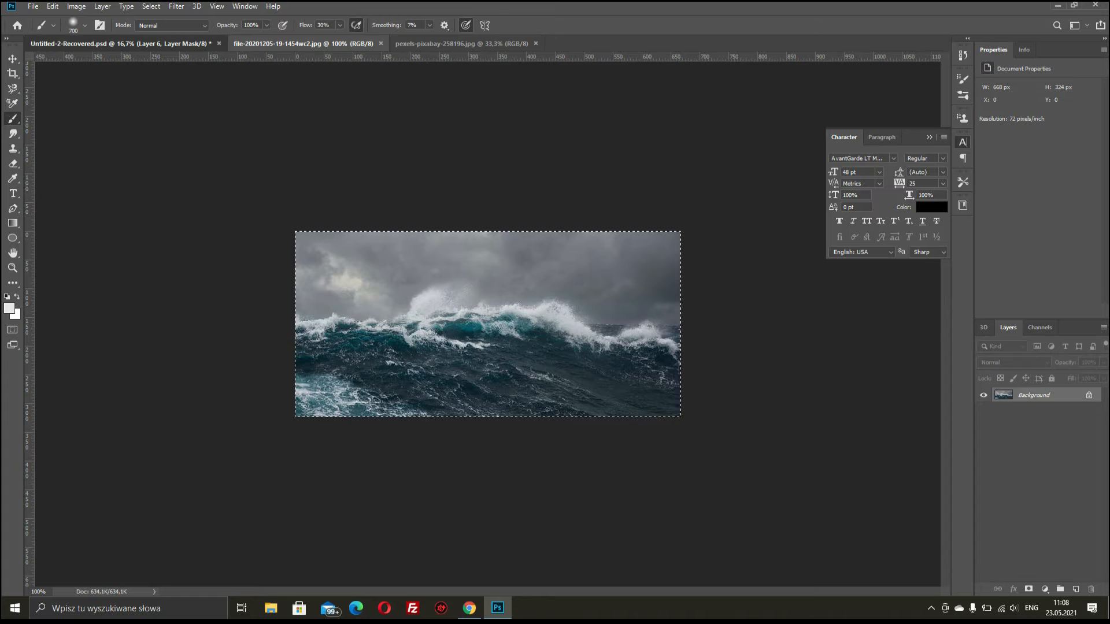
- Paste the stormy ocean wave photo into the poster as Layer 7
click(119, 43)
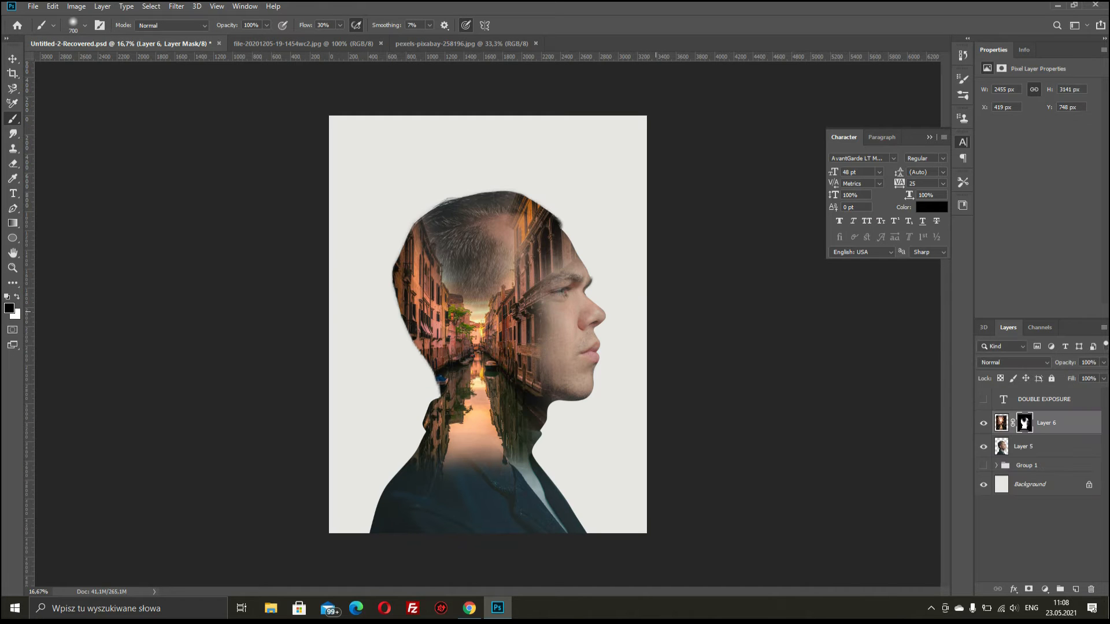
key(ctrl+v)
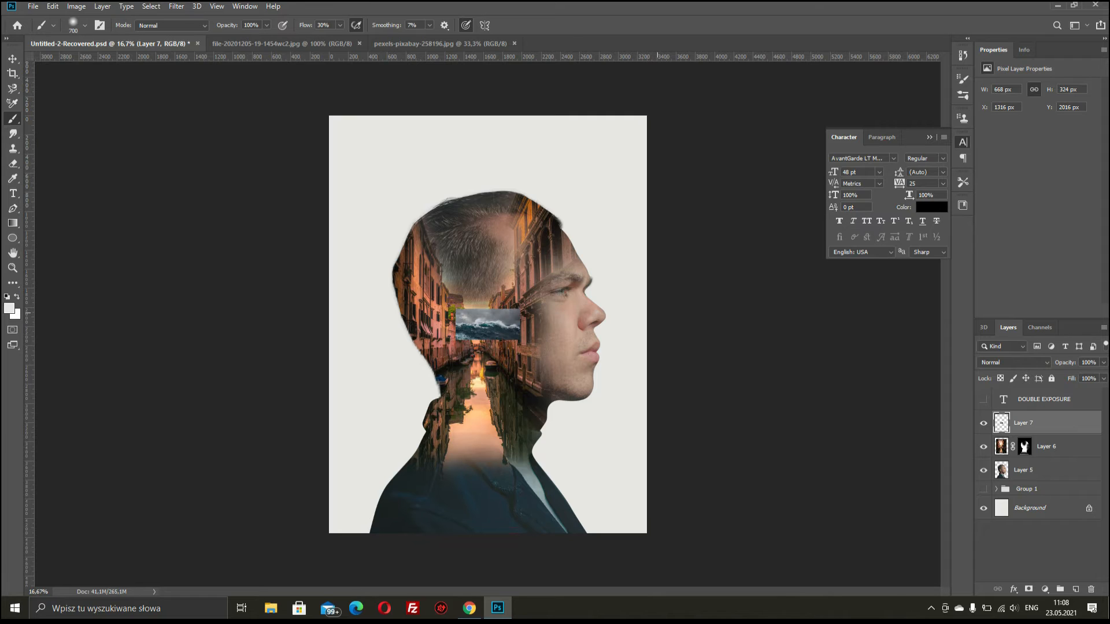
key(ctrl+t)
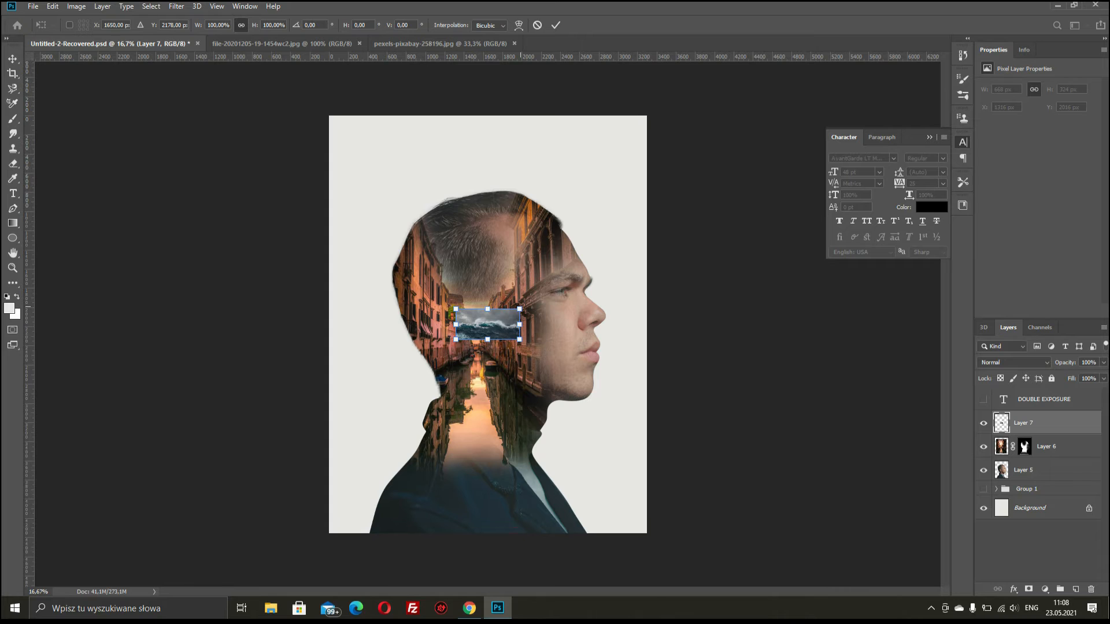
- Enlarge Layer 7 several times, apply Flip Vertical, and drag it to the poster's bottom edge
drag(520, 309, 634, 249)
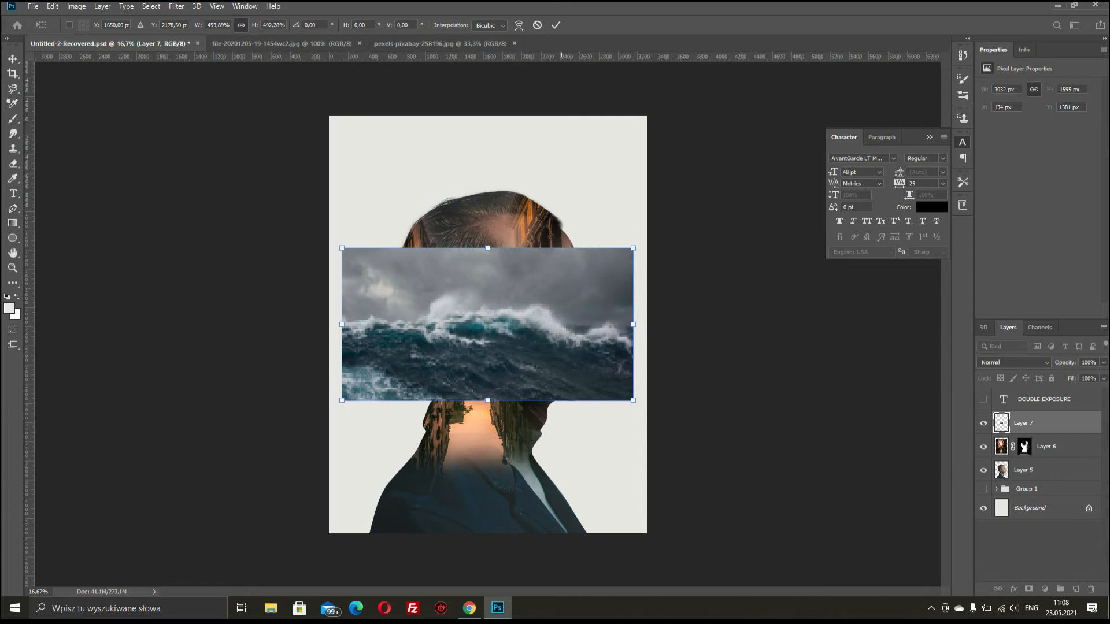
right_click(562, 289)
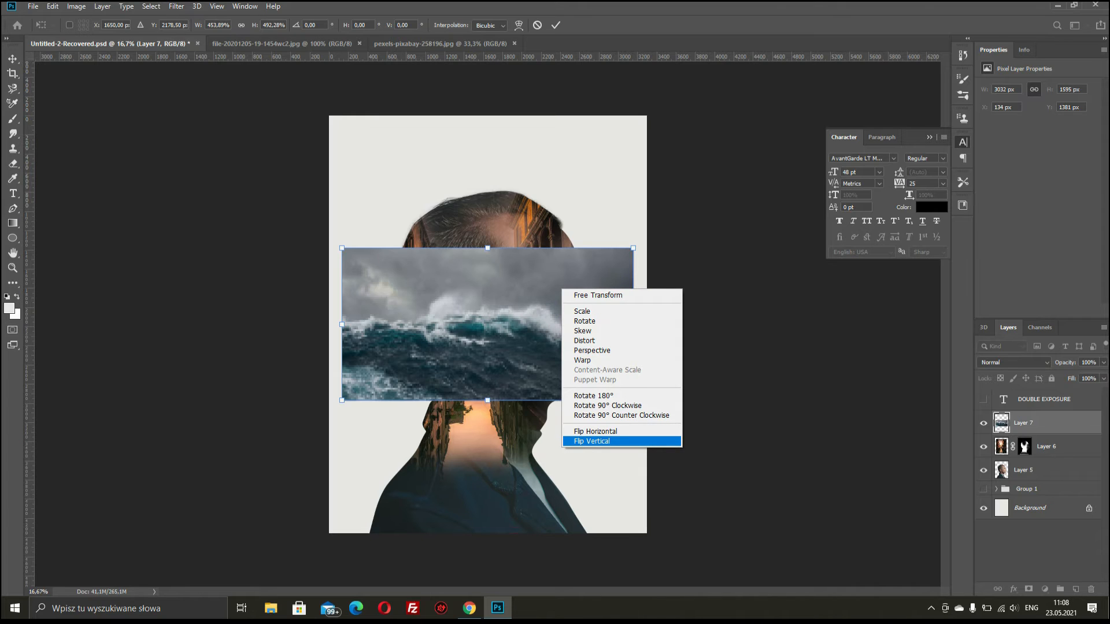
click(592, 441)
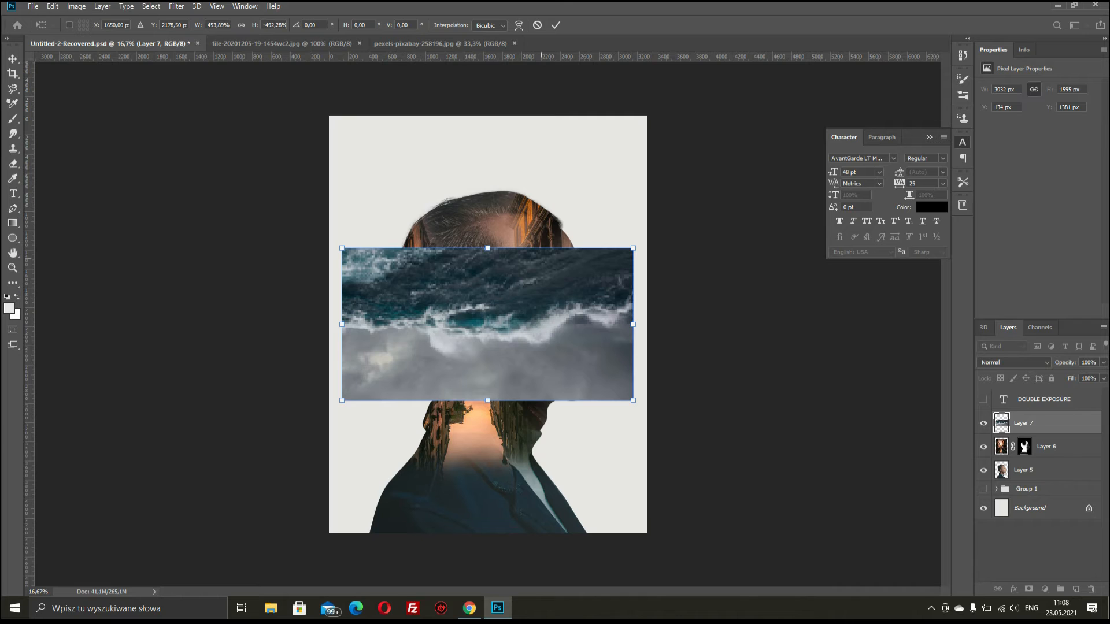
drag(523, 270, 528, 439)
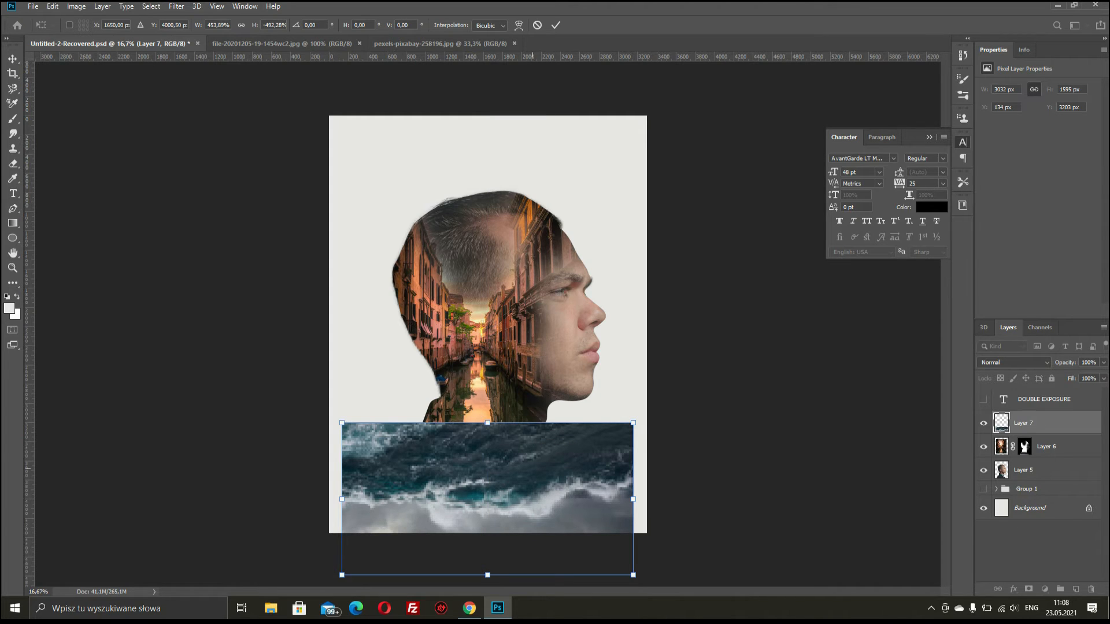
- Mask Layer 7 to Layer 5's silhouette and soft-brush its seam with the canal
key(b)
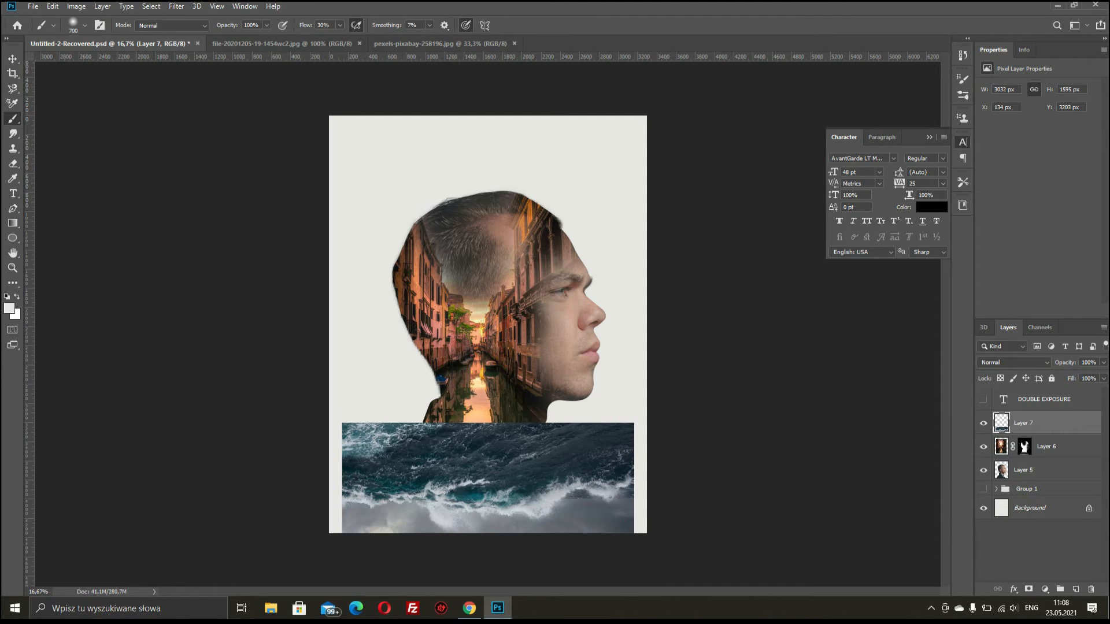
ctrl+click(1001, 470)
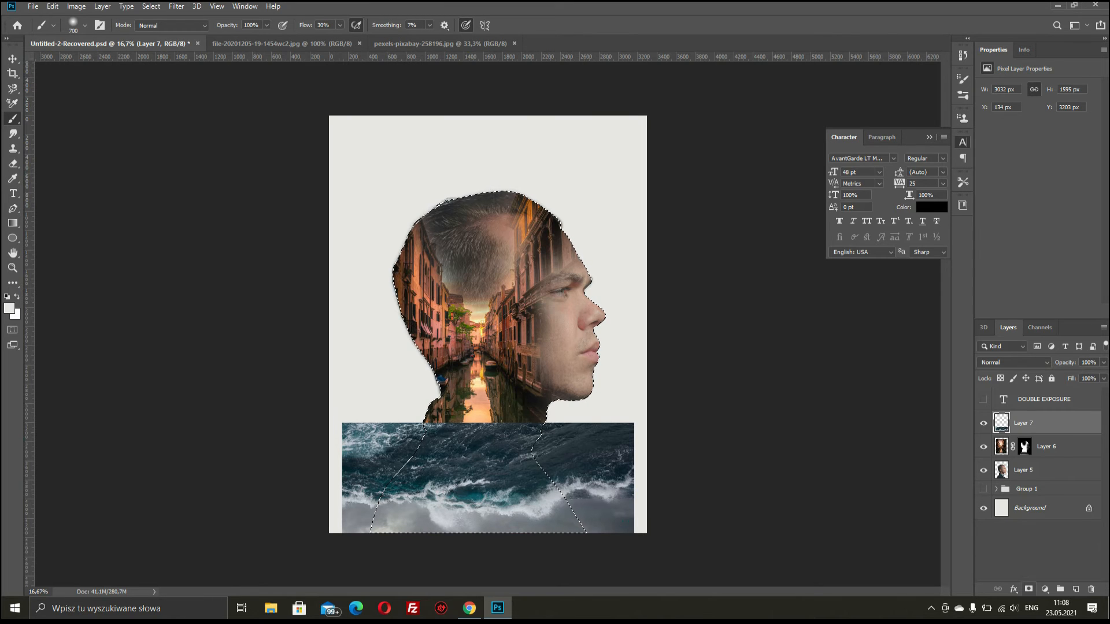
click(1028, 590)
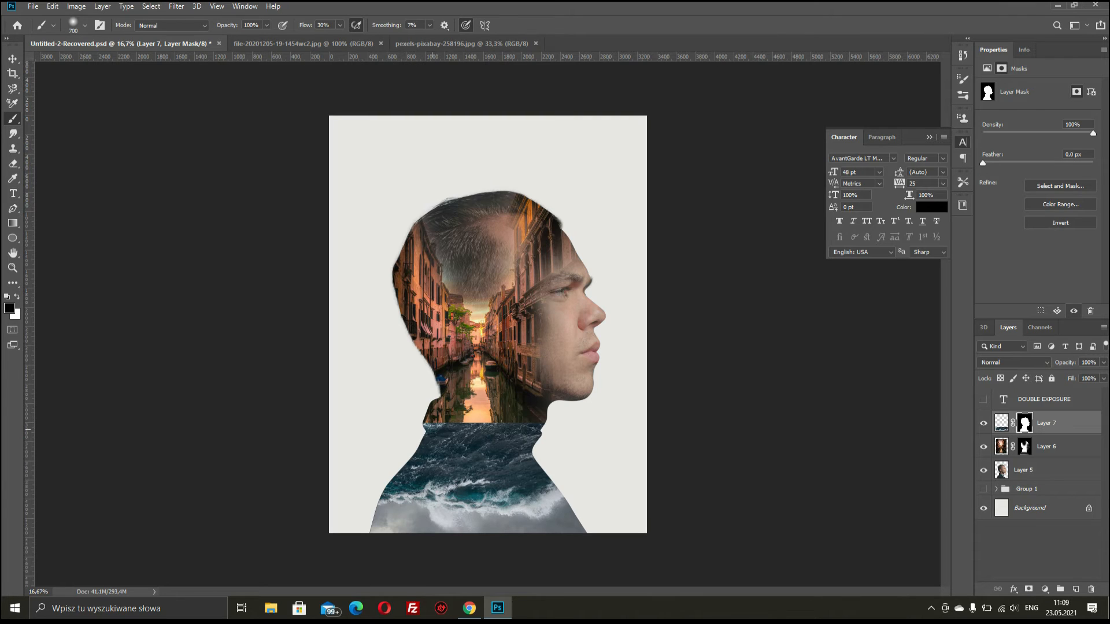
mouse_move(433, 430)
mouse_down()
mouse_move(533, 423)
mouse_move(416, 422)
mouse_move(526, 425)
mouse_up()
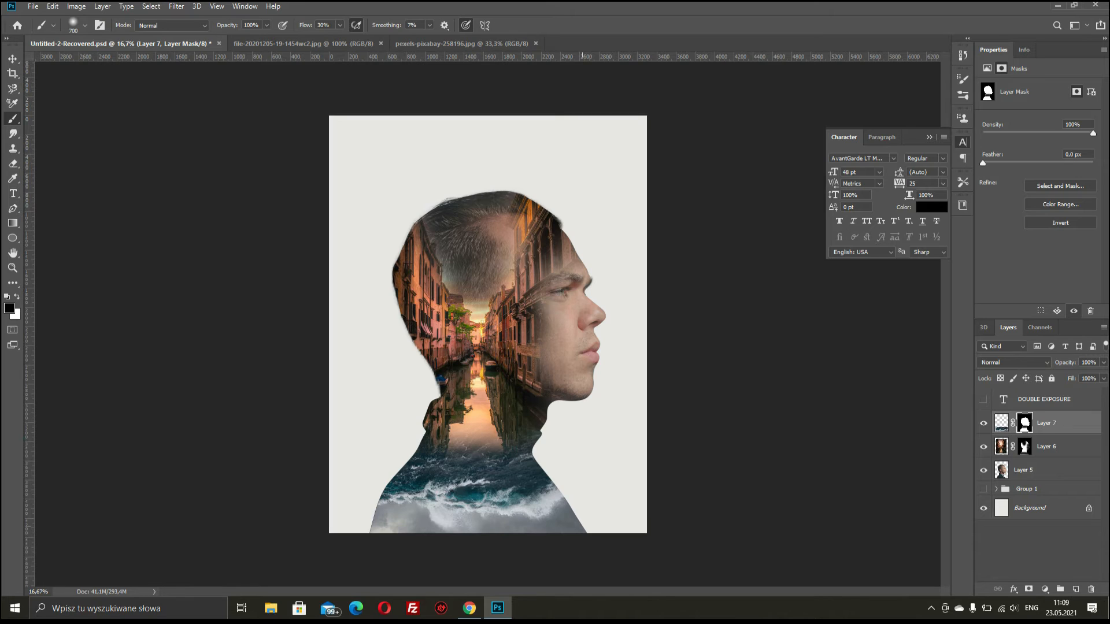
mouse_move(582, 526)
mouse_down()
mouse_move(398, 520)
mouse_move(547, 536)
mouse_move(572, 523)
mouse_move(521, 512)
mouse_move(382, 518)
mouse_move(540, 524)
mouse_move(402, 525)
mouse_move(663, 494)
mouse_up()
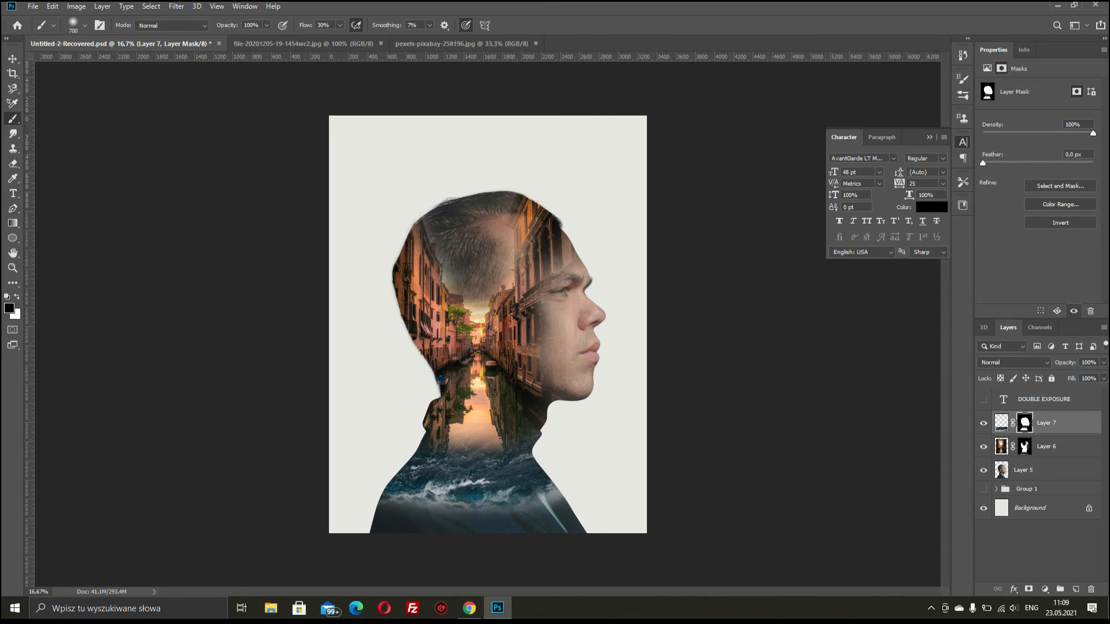
- Add a mask to Layer 5 and paint out its dark lower edge and the hair on top
click(1039, 470)
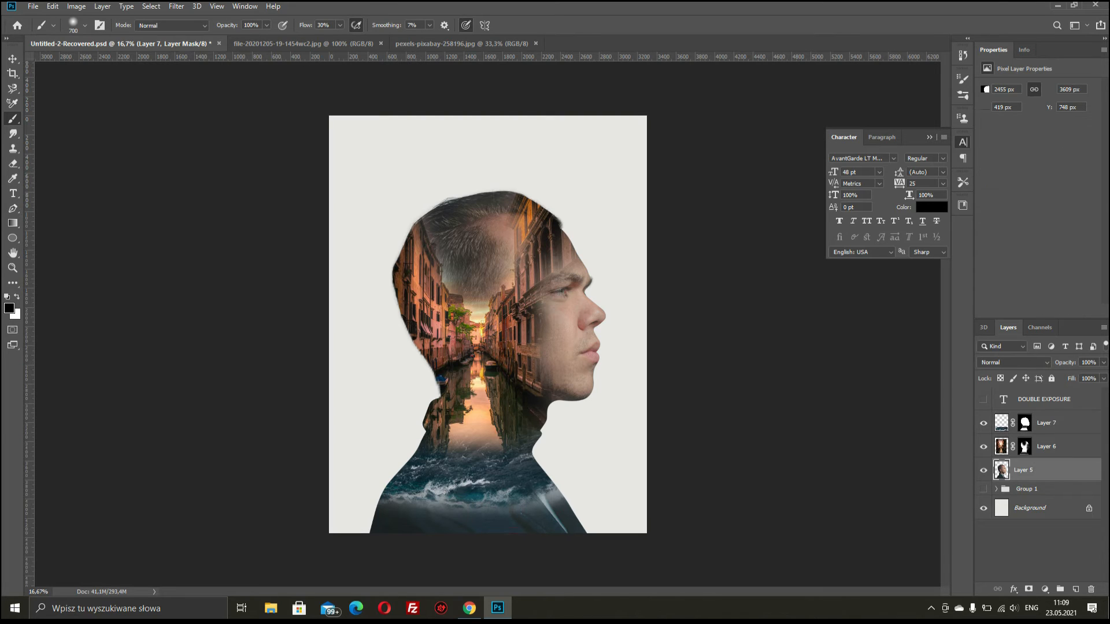
click(1028, 589)
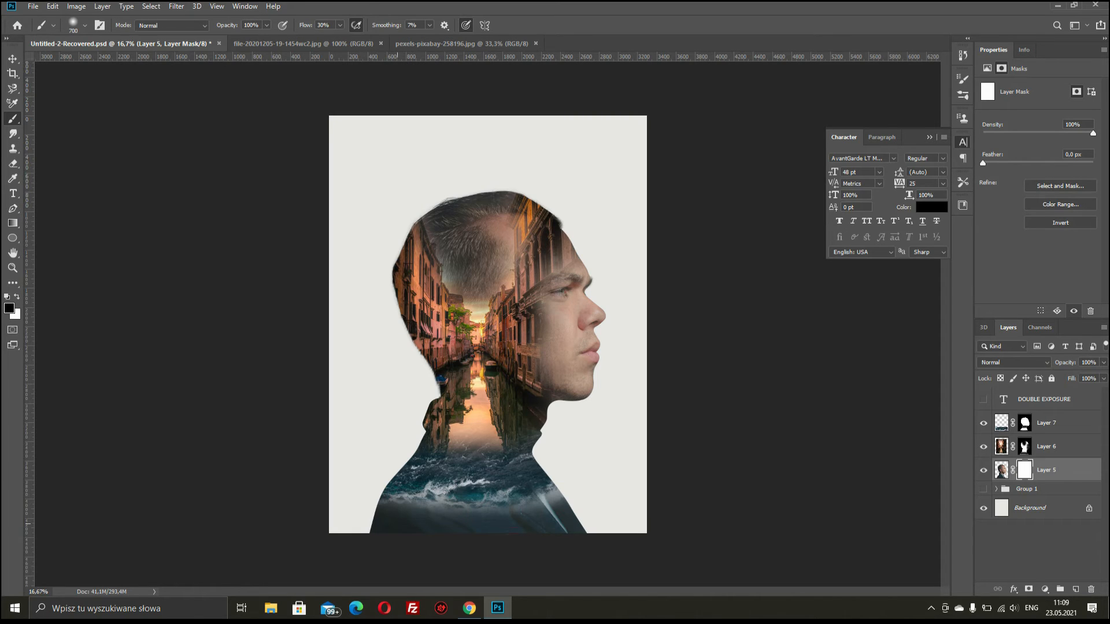
mouse_move(368, 520)
mouse_down()
mouse_move(558, 524)
mouse_move(334, 529)
mouse_up()
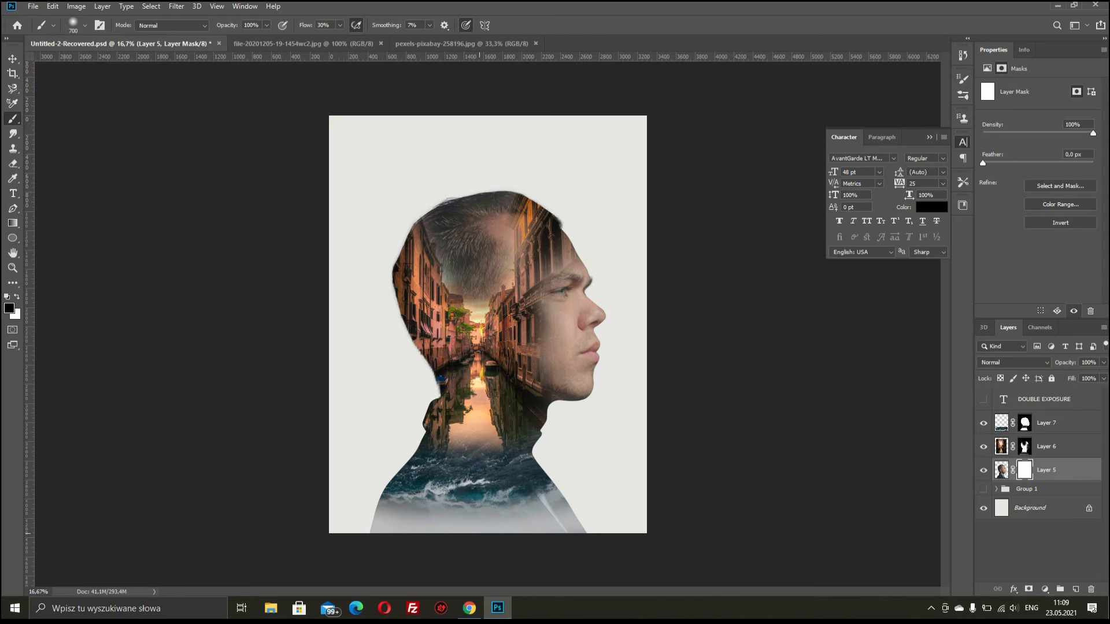
mouse_move(480, 524)
mouse_down()
mouse_move(558, 527)
mouse_move(402, 526)
mouse_move(585, 527)
mouse_move(523, 507)
mouse_move(399, 507)
mouse_move(368, 508)
mouse_move(370, 527)
mouse_up()
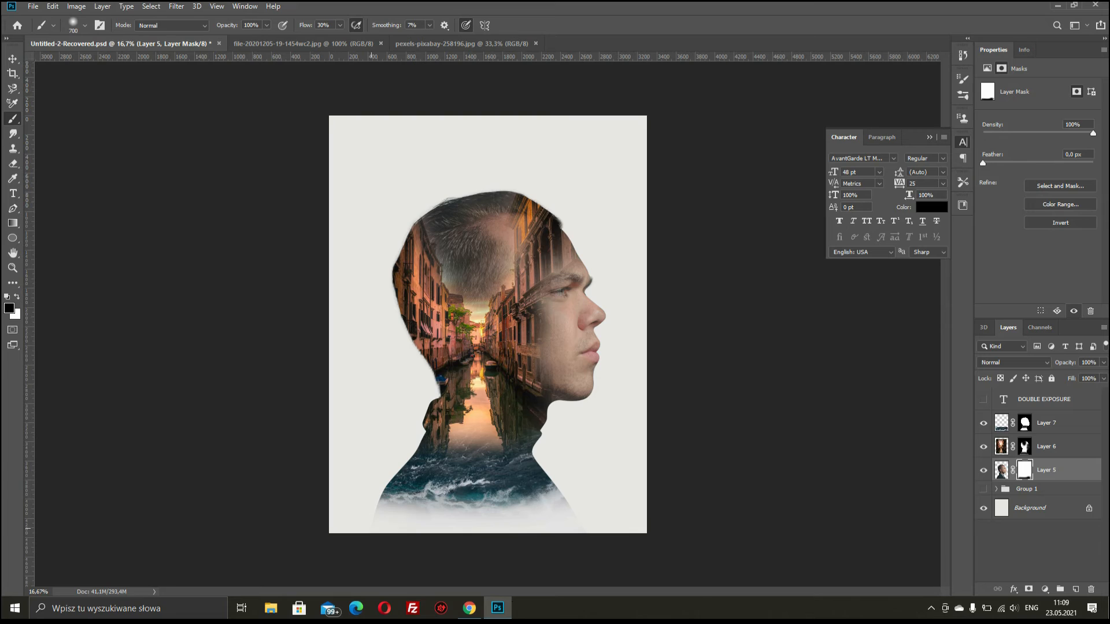
drag(502, 525, 571, 515)
mouse_move(449, 227)
mouse_down()
mouse_move(458, 248)
mouse_move(449, 209)
mouse_move(471, 289)
mouse_move(483, 209)
mouse_move(480, 274)
mouse_move(506, 209)
mouse_move(503, 265)
mouse_move(489, 202)
mouse_move(457, 201)
mouse_move(424, 228)
mouse_move(448, 277)
mouse_move(408, 205)
mouse_up()
drag(512, 212, 492, 269)
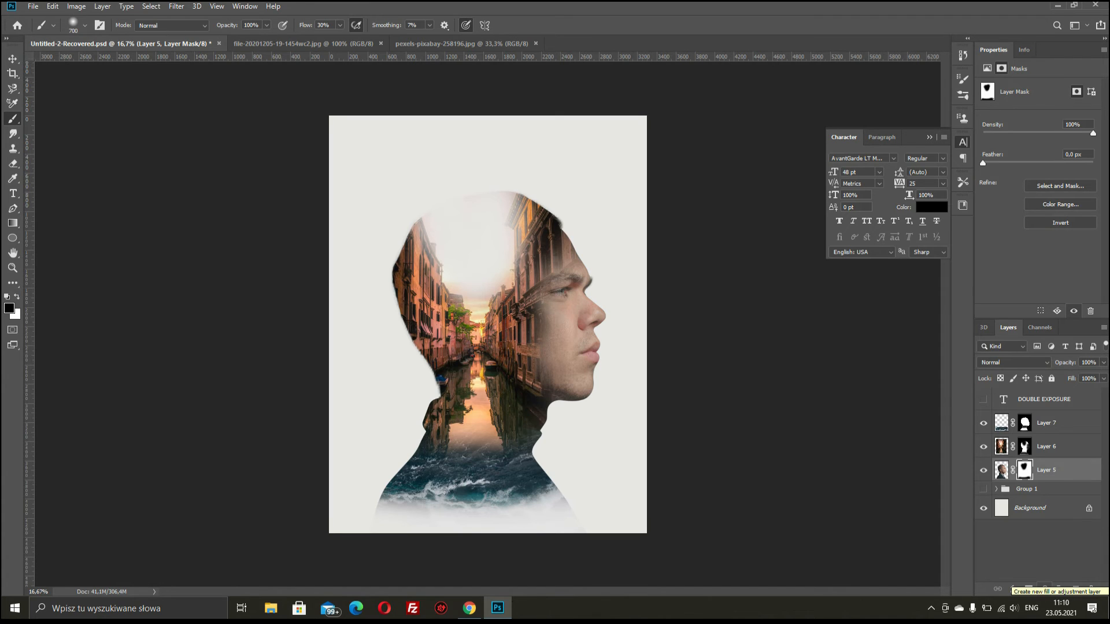
- Add a Black & White adjustment above all images with Yellows at 38, then add a Gradient Map adjustment
click(1044, 588)
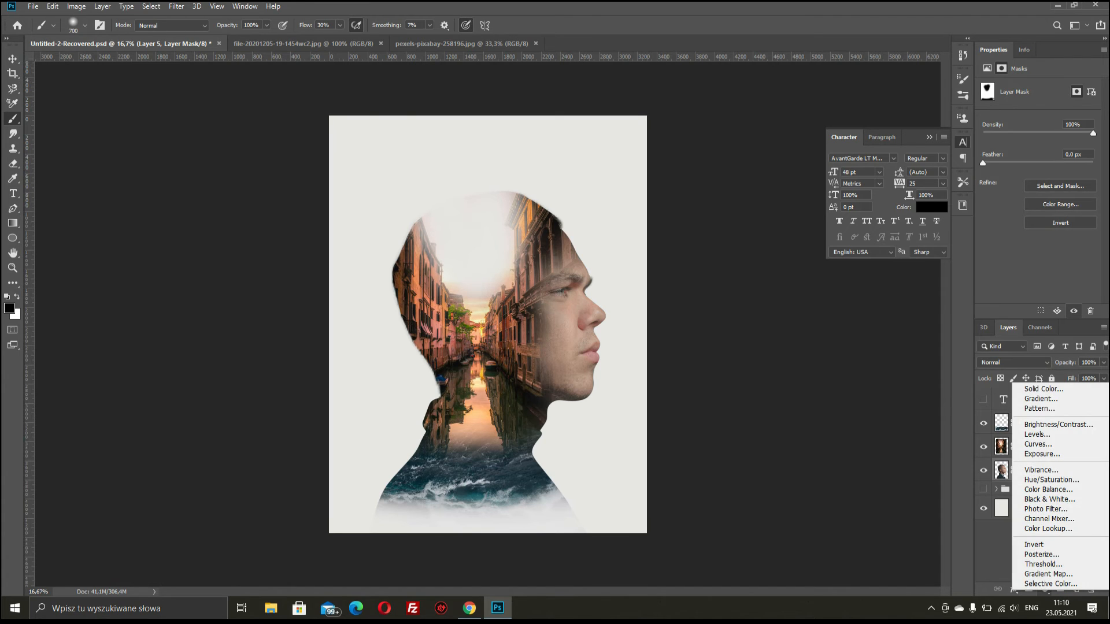
click(1049, 500)
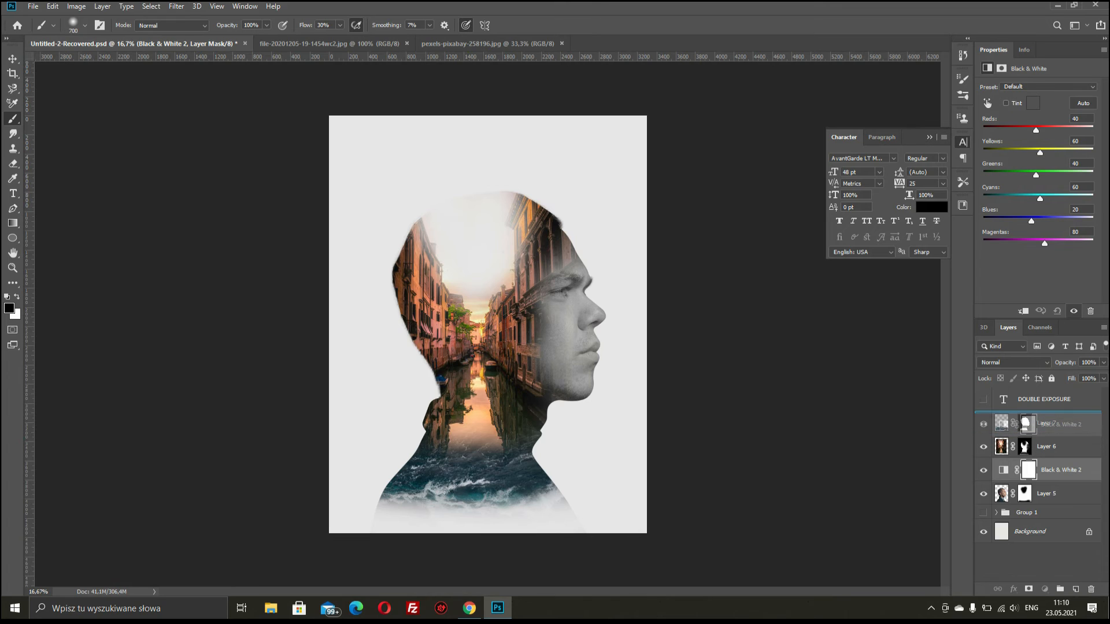
drag(1061, 470, 1061, 412)
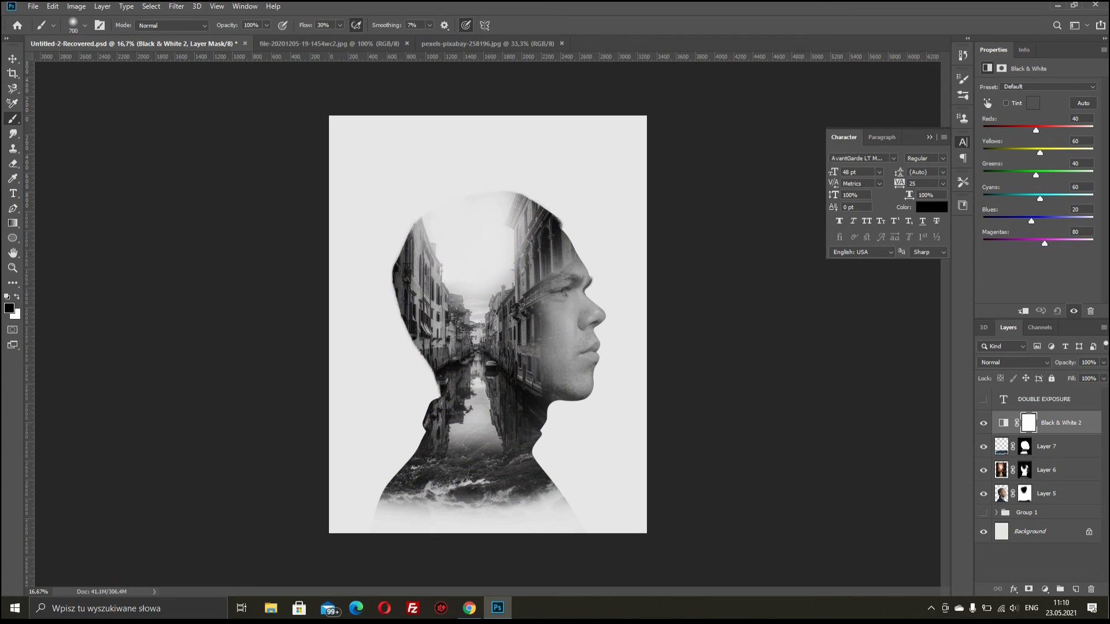
drag(1040, 153, 1034, 243)
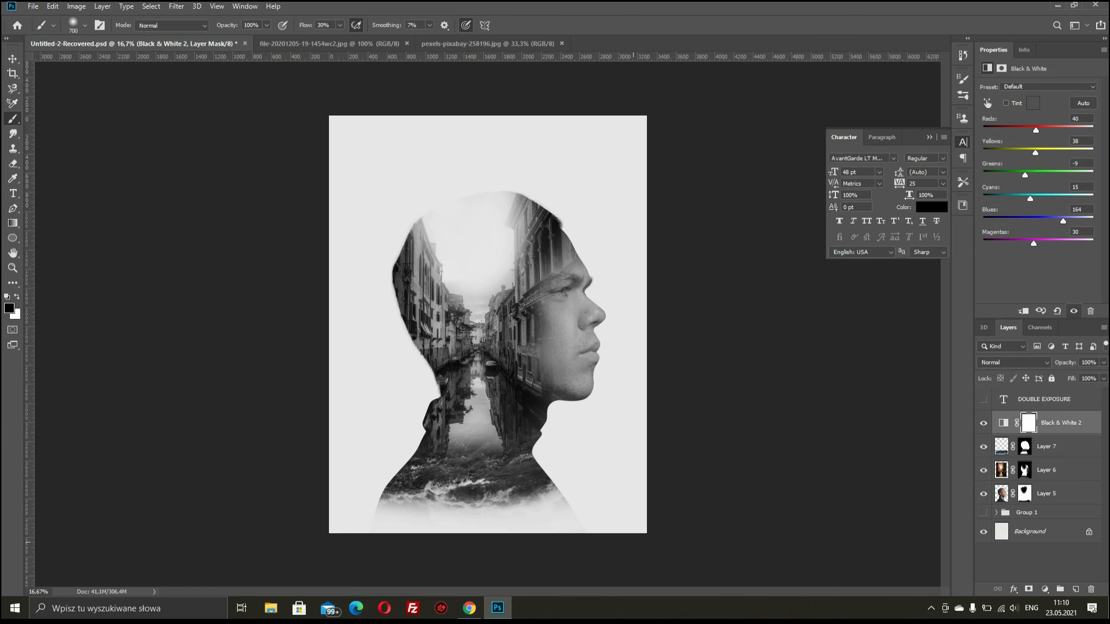
click(1044, 589)
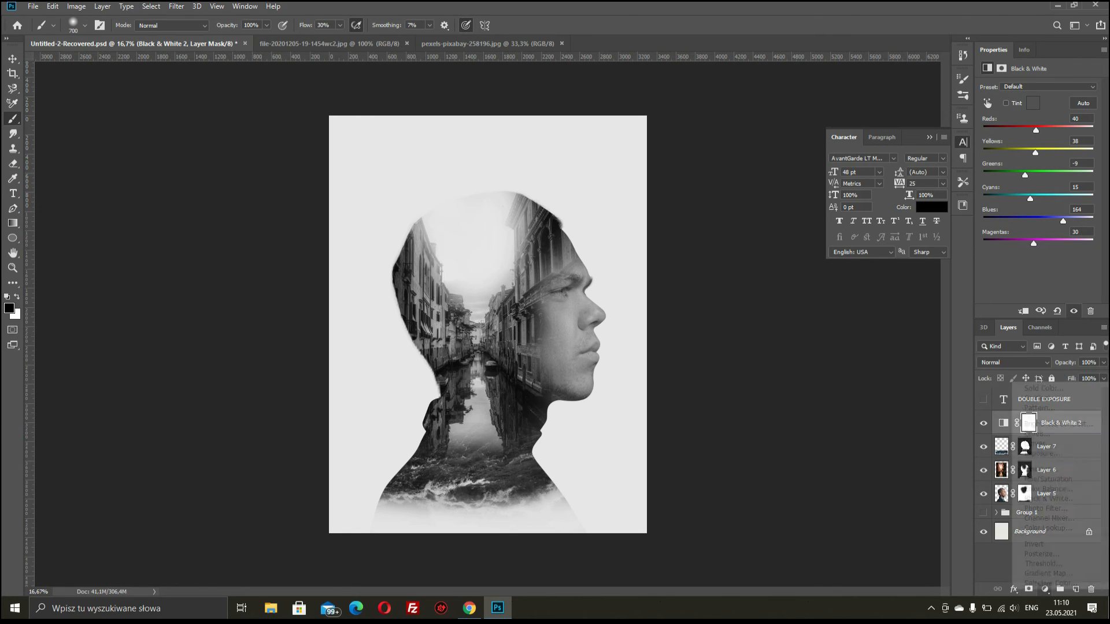
click(1047, 573)
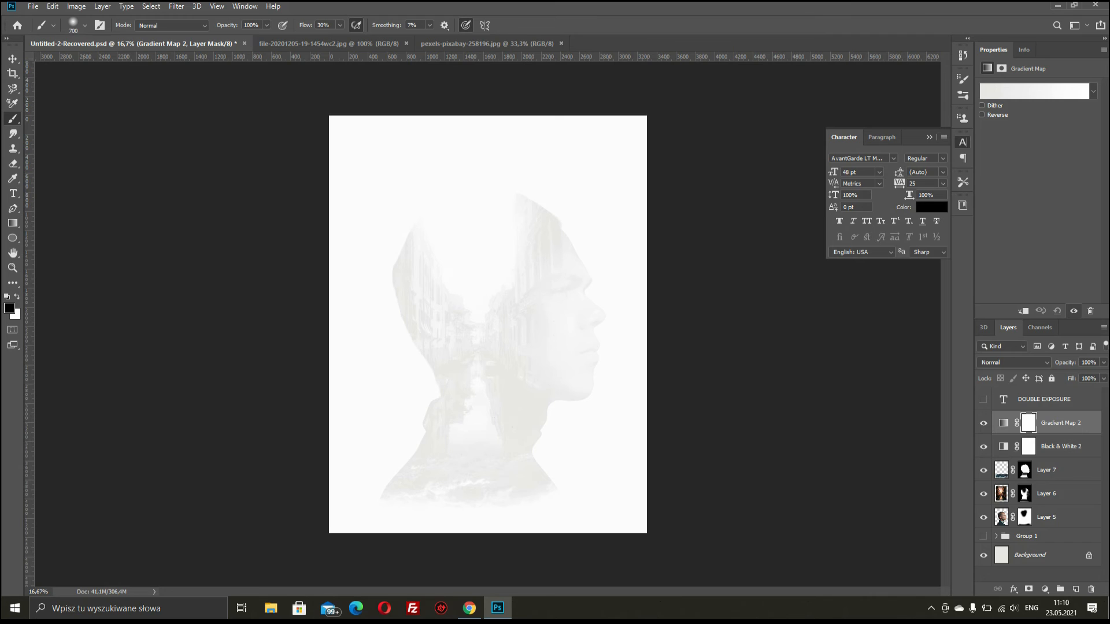
- Change the Gradient Map's dark stop to dark brown so it runs brown to off-white
click(1034, 91)
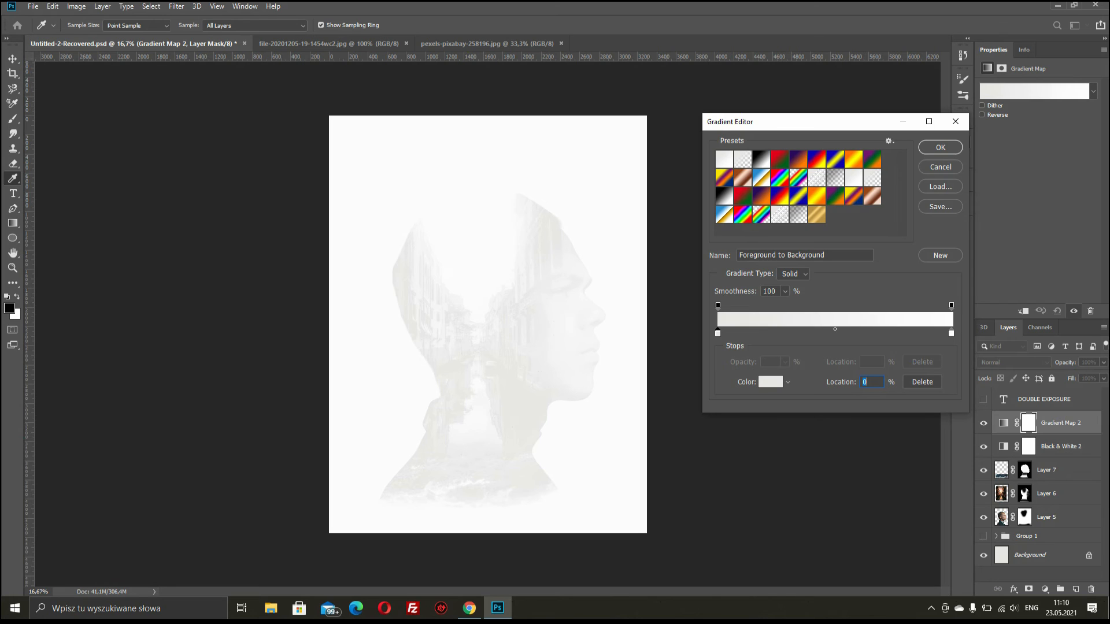
double_click(718, 333)
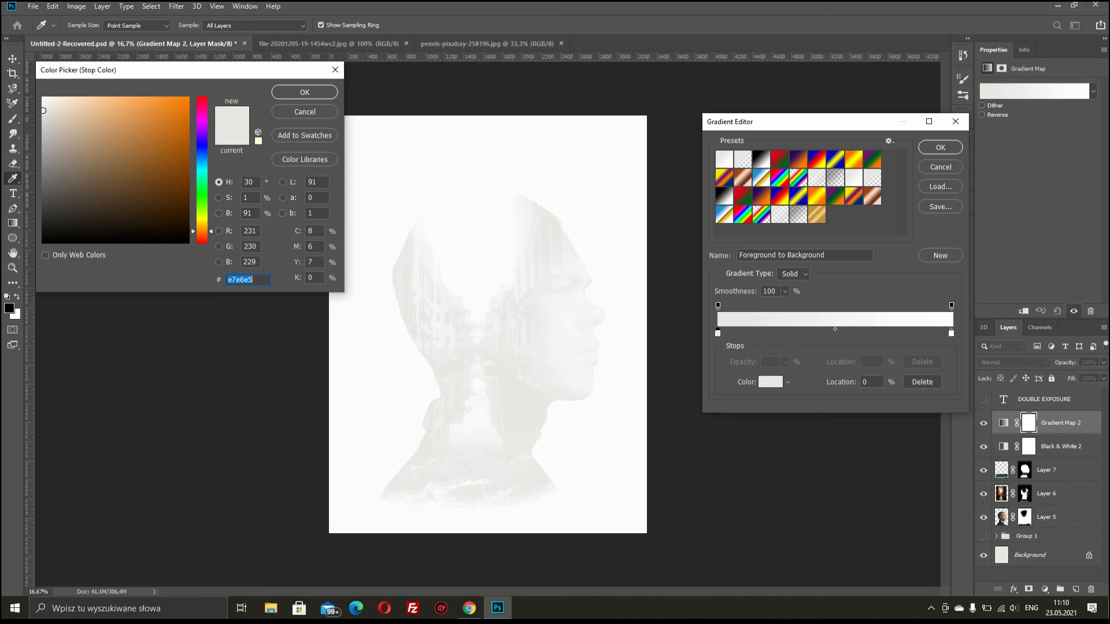
text(4c2c0d)
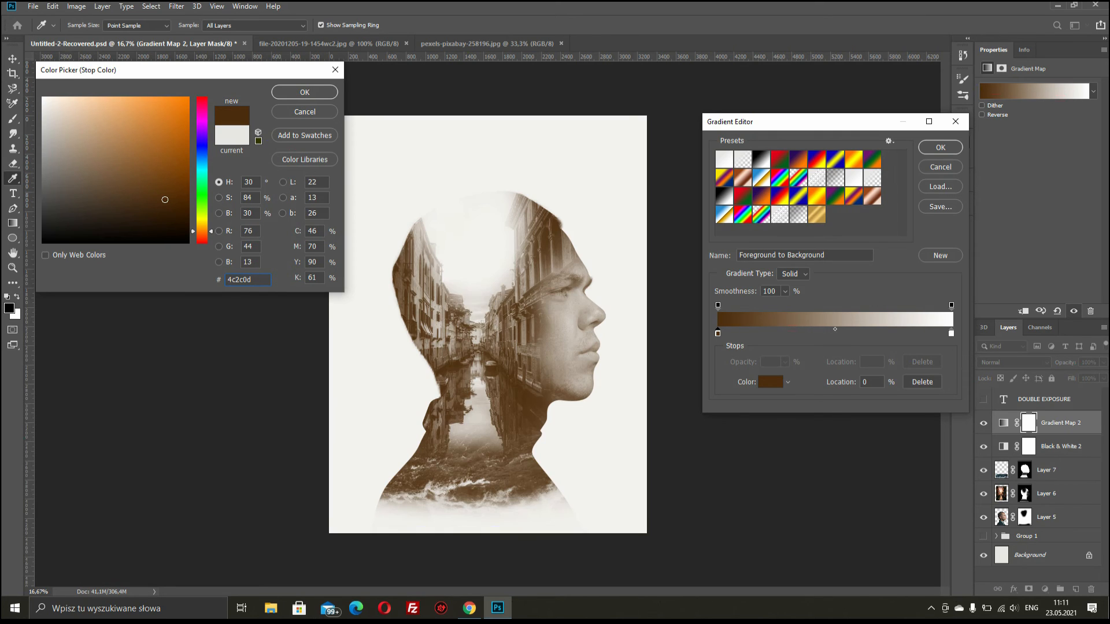
key(ctrl+a)
text(442506)
click(177, 194)
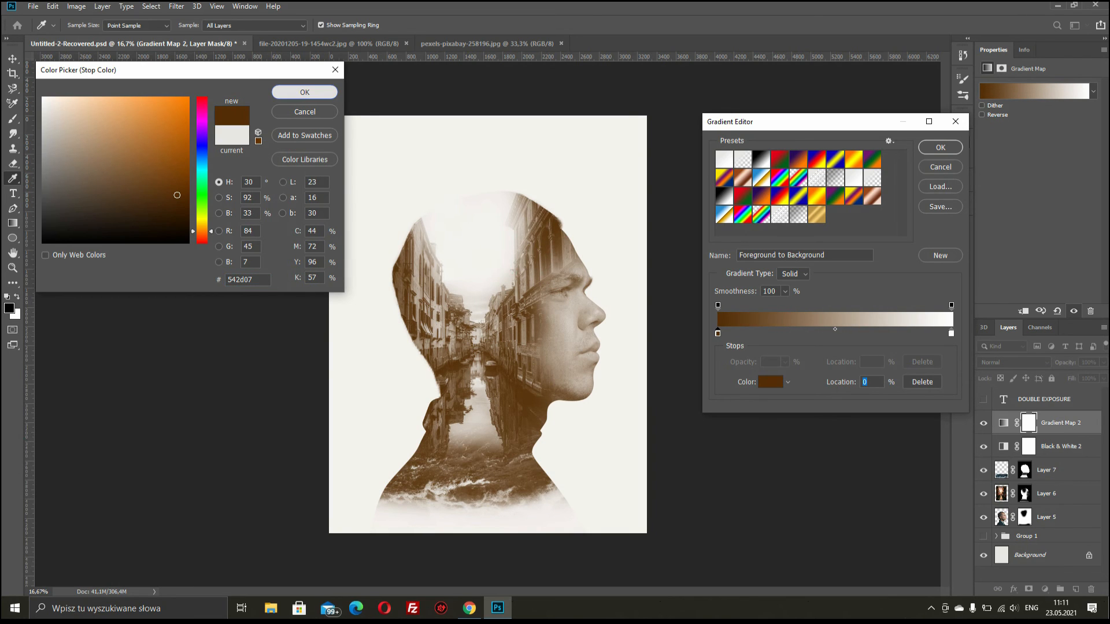
click(305, 92)
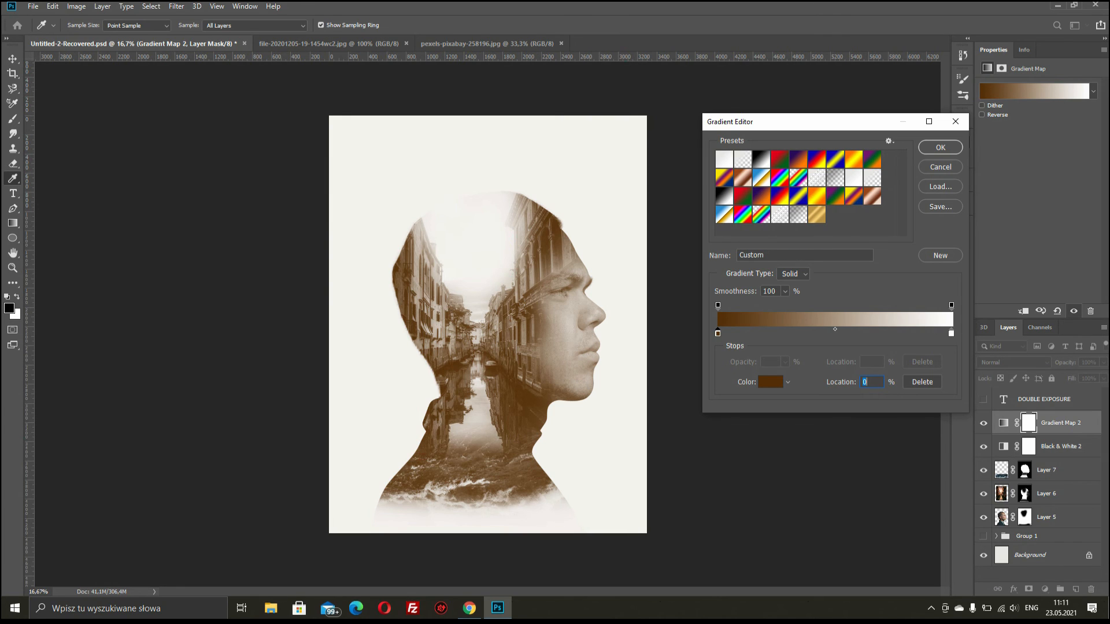
click(941, 147)
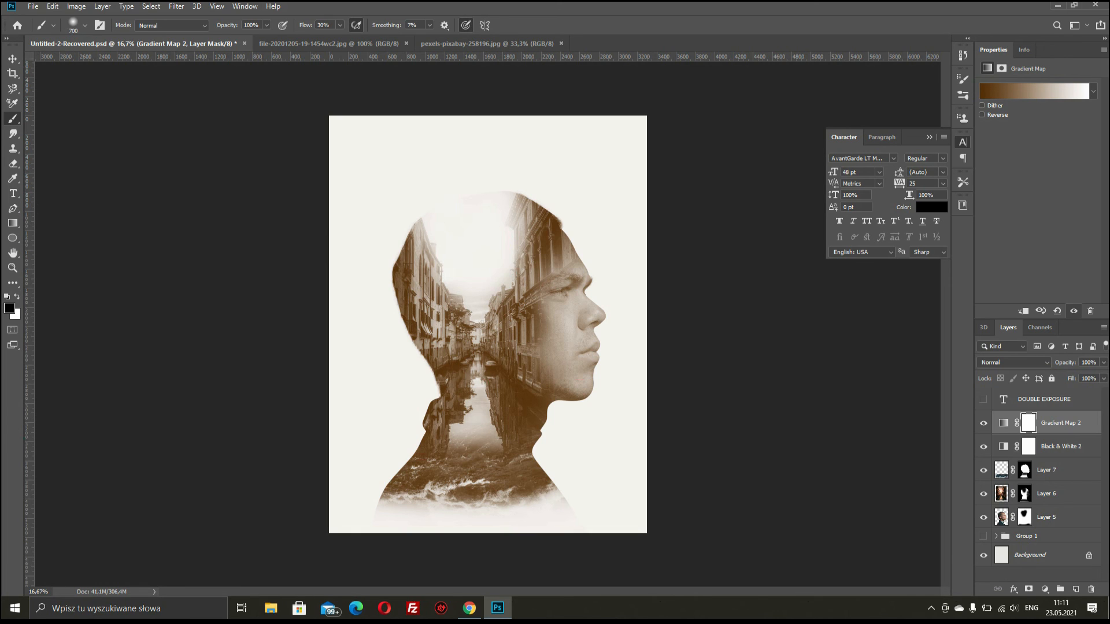
- Make the DOUBLE EXPOSURE title layer visible and nudge it into place above the head
click(983, 399)
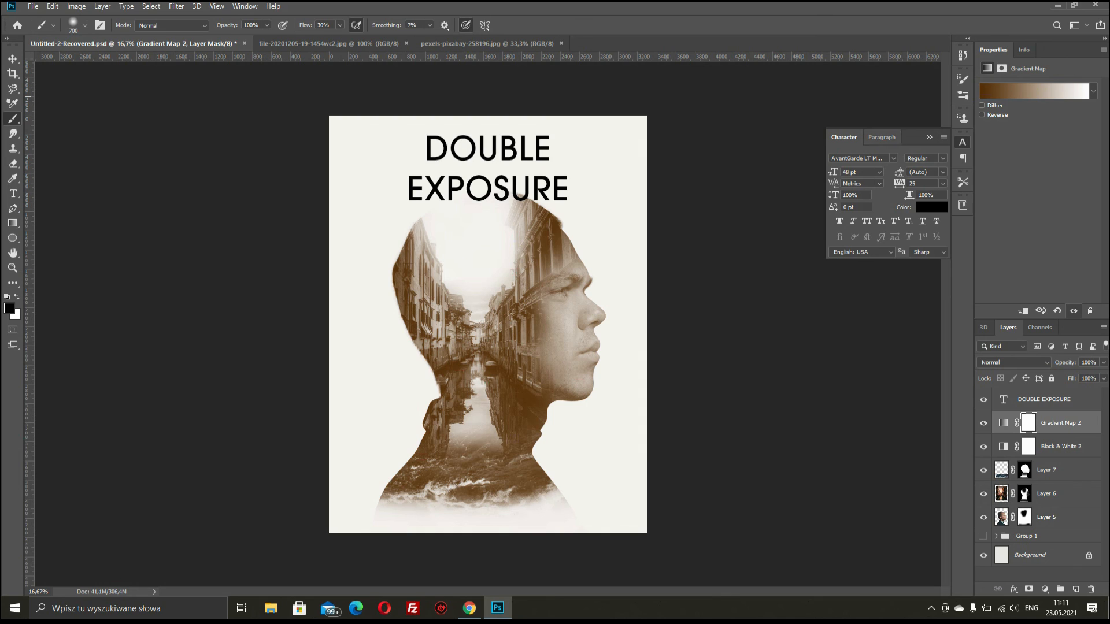
key(v)
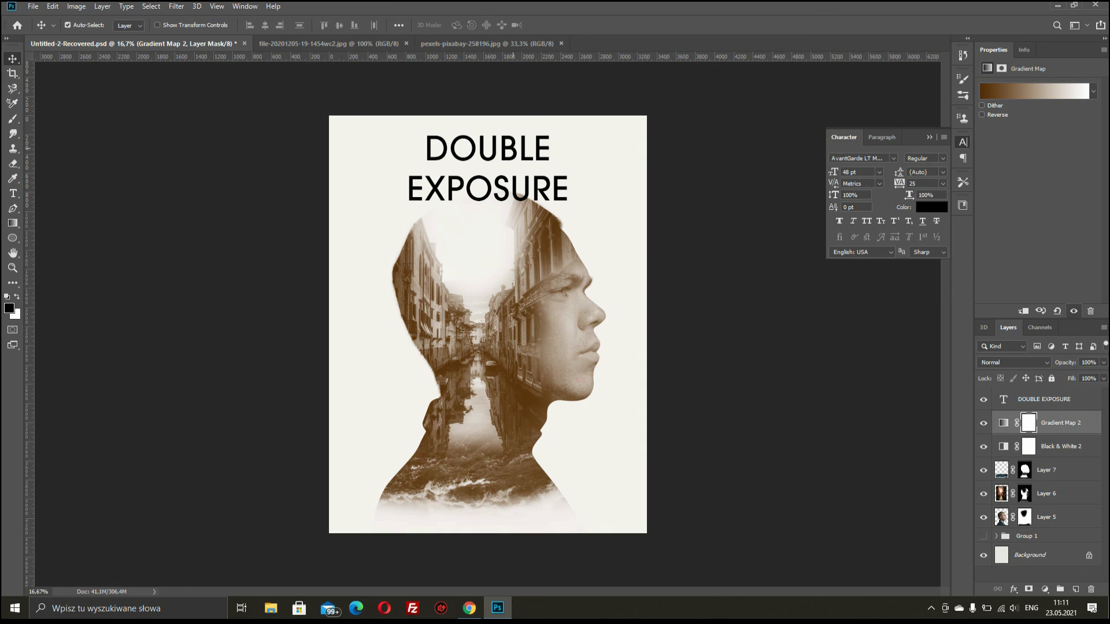
drag(512, 146, 516, 146)
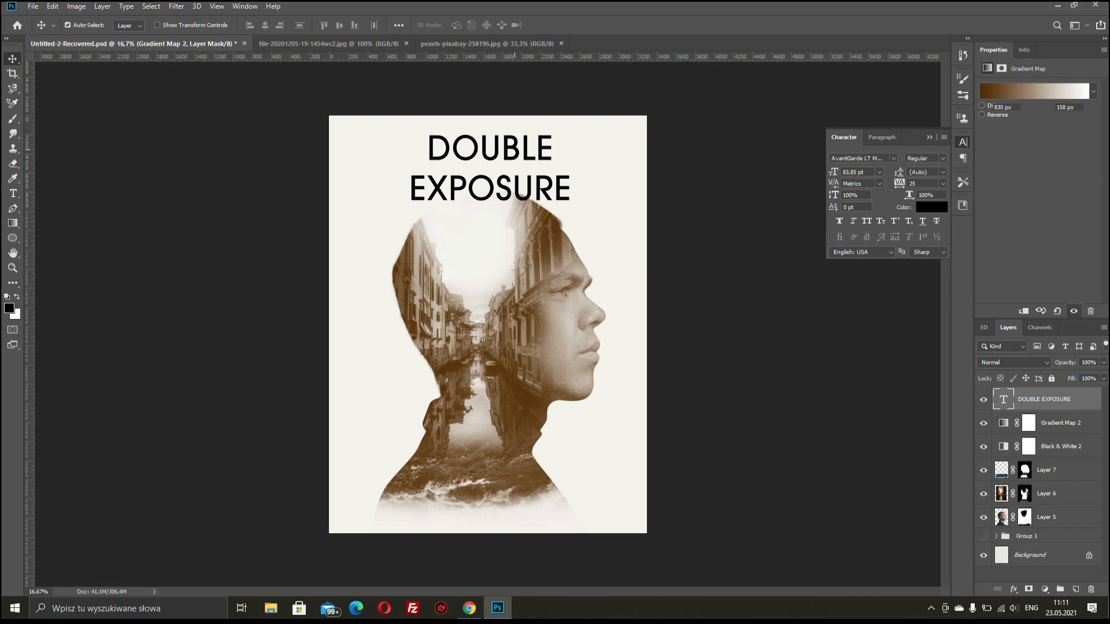